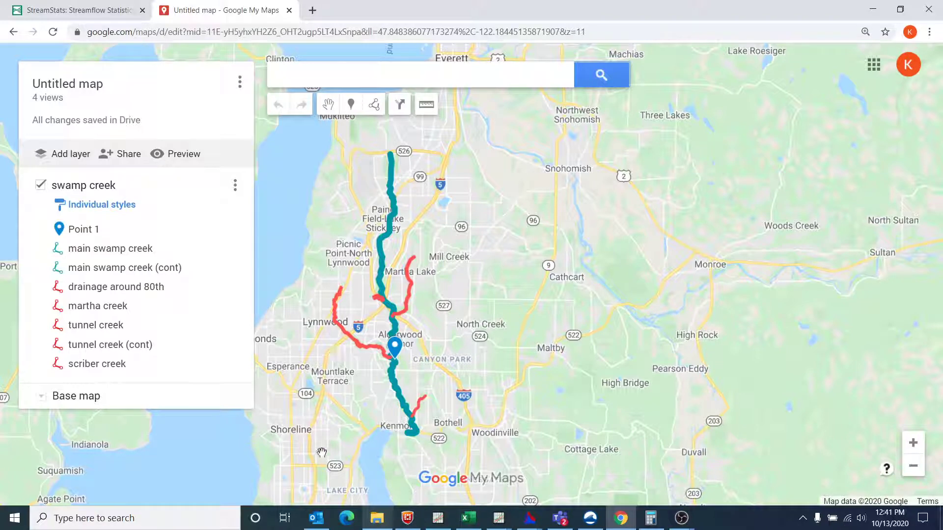
# Step: Examine the mapped course of Swamp Creek and its tributaries from Walter Hall Golf Course south to Kenmore
pyautogui.moveTo(321, 453); pyautogui.dragTo(422, 208)
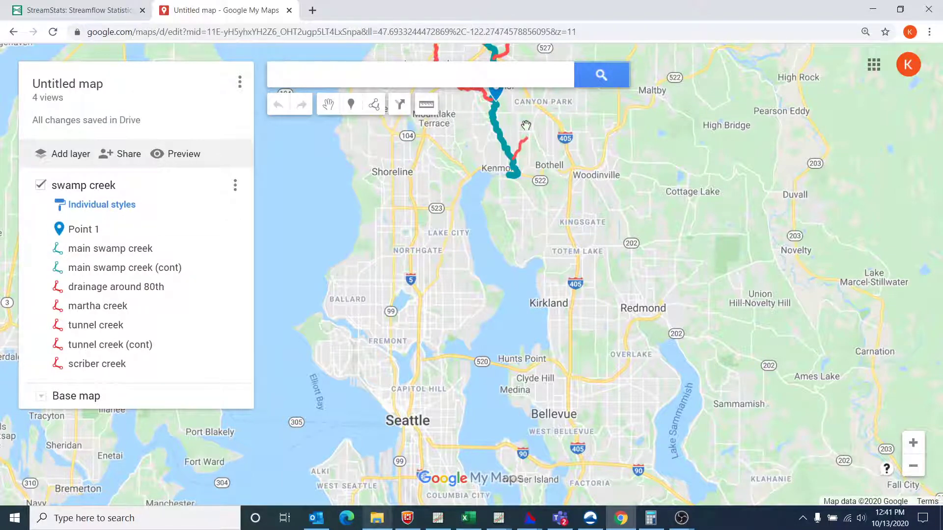
pyautogui.moveTo(503, 132); pyautogui.dragTo(426, 377)
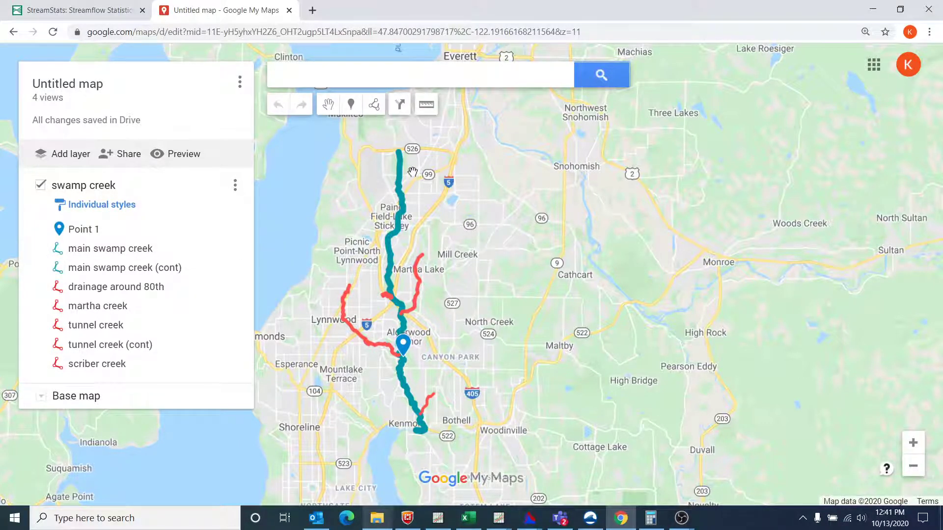
pyautogui.moveTo(431, 162); pyautogui.dragTo(434, 232)
pyautogui.scroll(3, 434, 232)
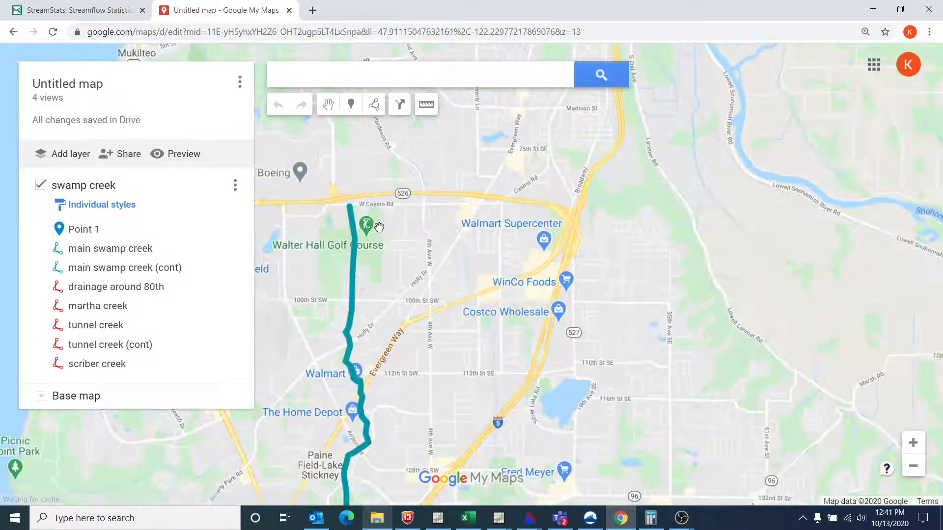
pyautogui.moveTo(428, 197); pyautogui.dragTo(513, 147)
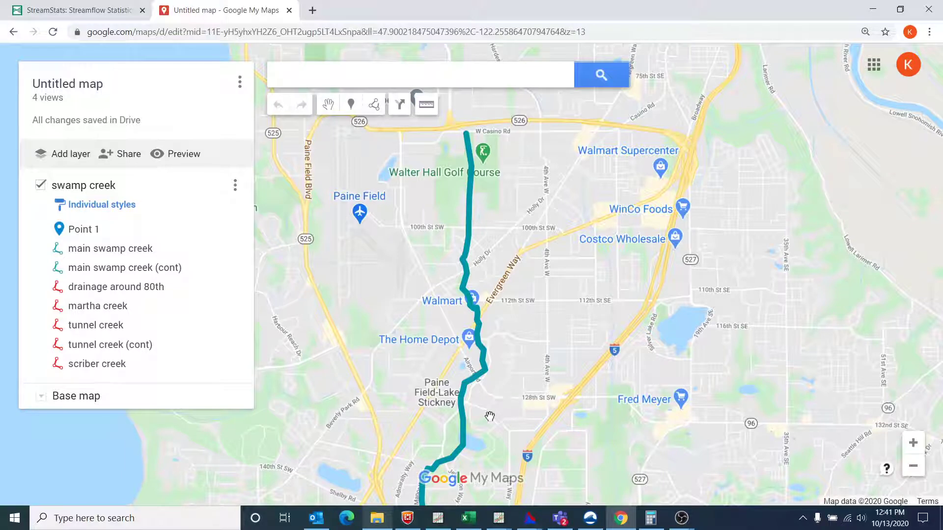
pyautogui.moveTo(492, 417); pyautogui.dragTo(459, 194)
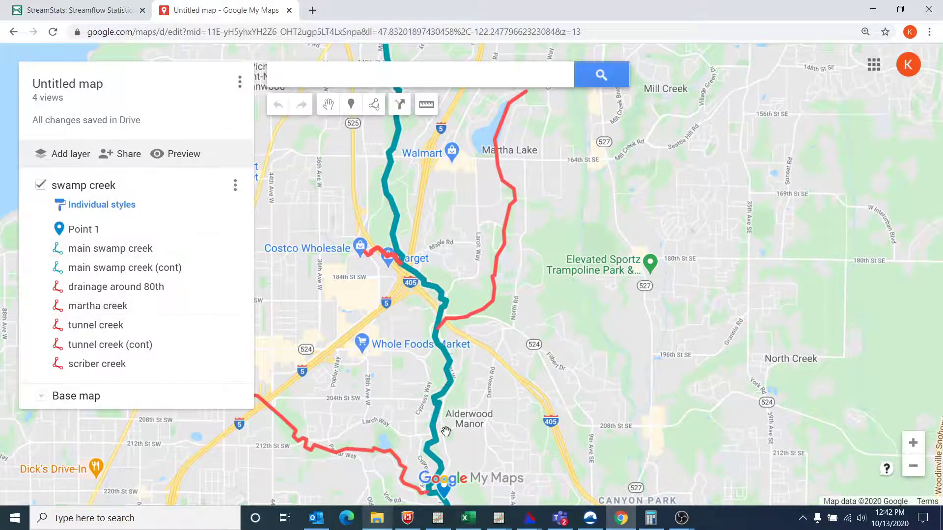
pyautogui.moveTo(455, 428); pyautogui.dragTo(472, 184)
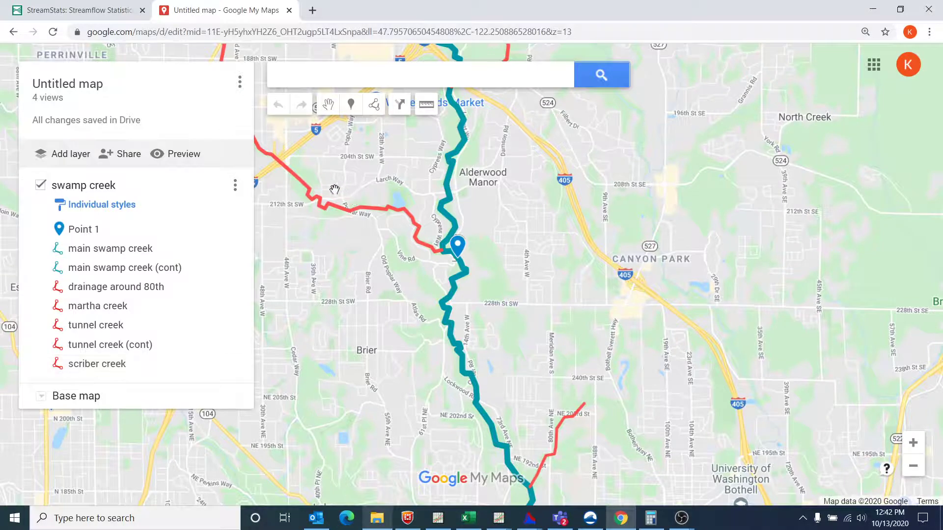
pyautogui.moveTo(317, 160); pyautogui.dragTo(369, 290)
pyautogui.moveTo(412, 373); pyautogui.dragTo(390, 315)
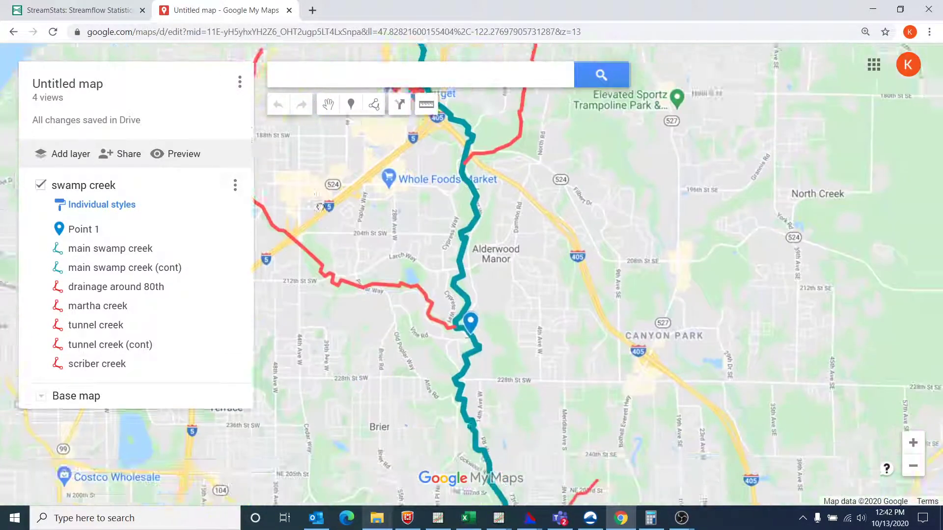
pyautogui.moveTo(446, 454); pyautogui.dragTo(398, 361)
pyautogui.moveTo(430, 399); pyautogui.dragTo(347, 227)
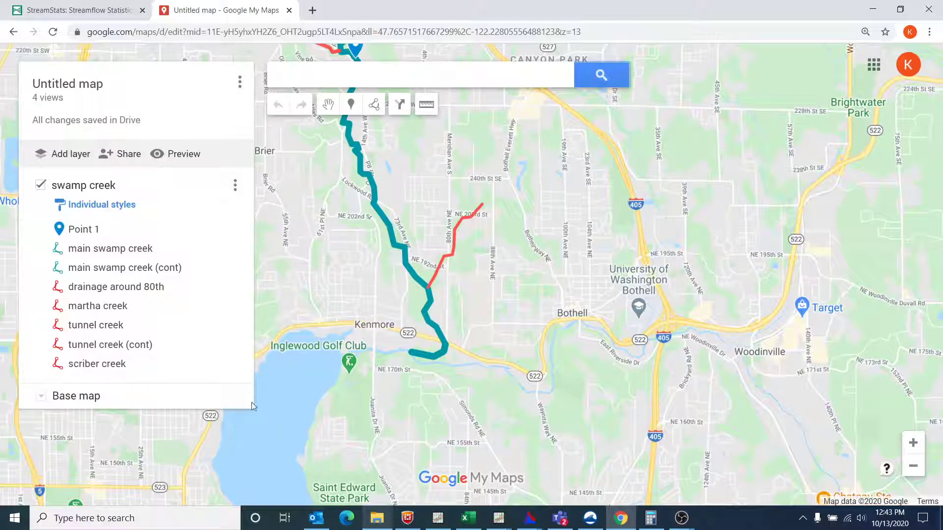
# Step: Trace the downstream water route from Kenmore through Lake Washington and Lake Union to the Ballard Locks, and return to the Swamp Creek lines
pyautogui.moveTo(278, 421); pyautogui.dragTo(414, 204)
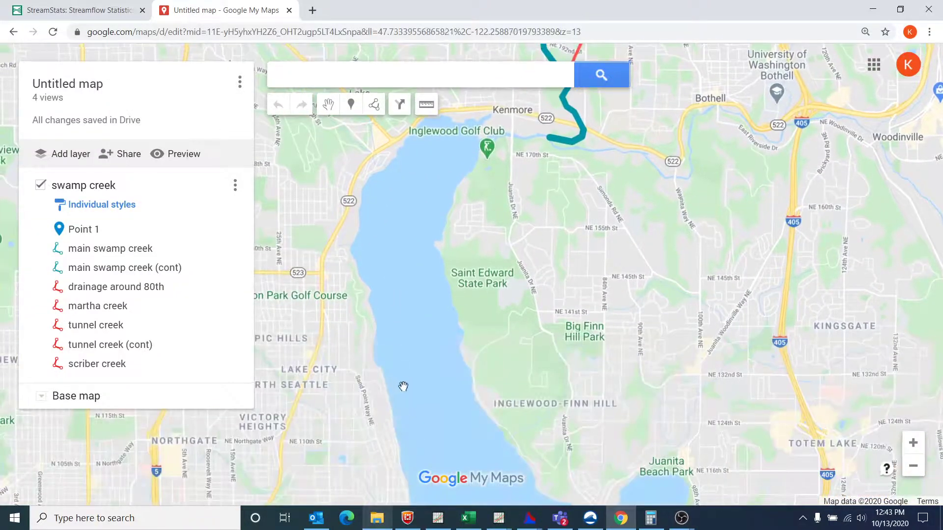
pyautogui.moveTo(402, 387); pyautogui.dragTo(386, 202)
pyautogui.scroll(-3, 414, 322)
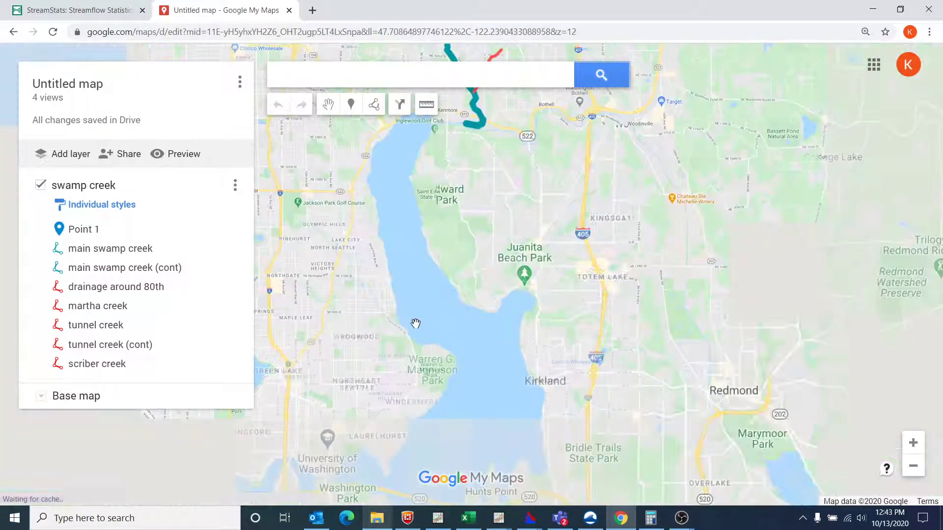
pyautogui.moveTo(414, 323); pyautogui.dragTo(482, 255)
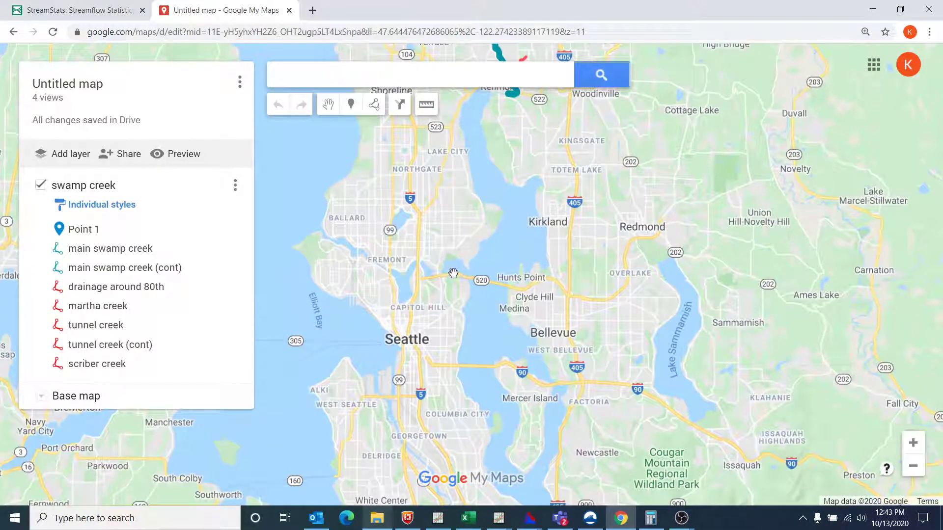
pyautogui.scroll(2, 435, 286)
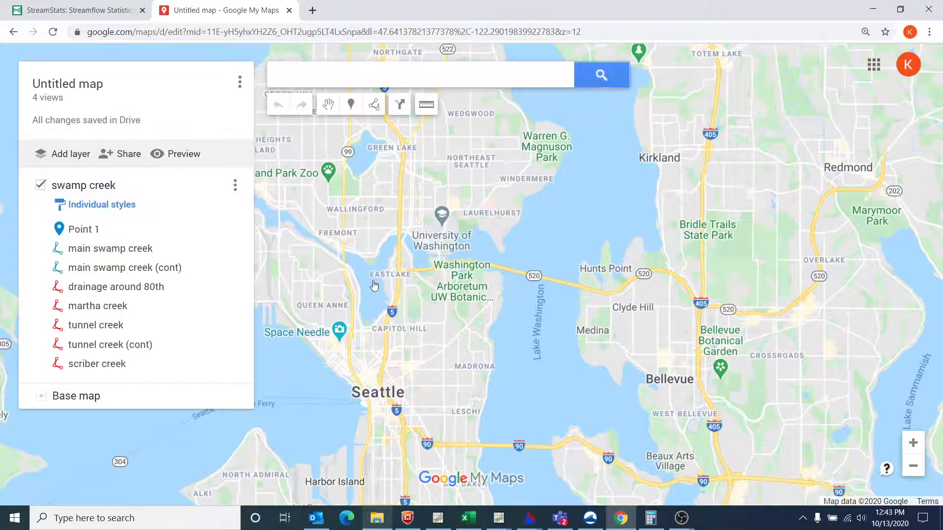
pyautogui.scroll(4, 374, 285)
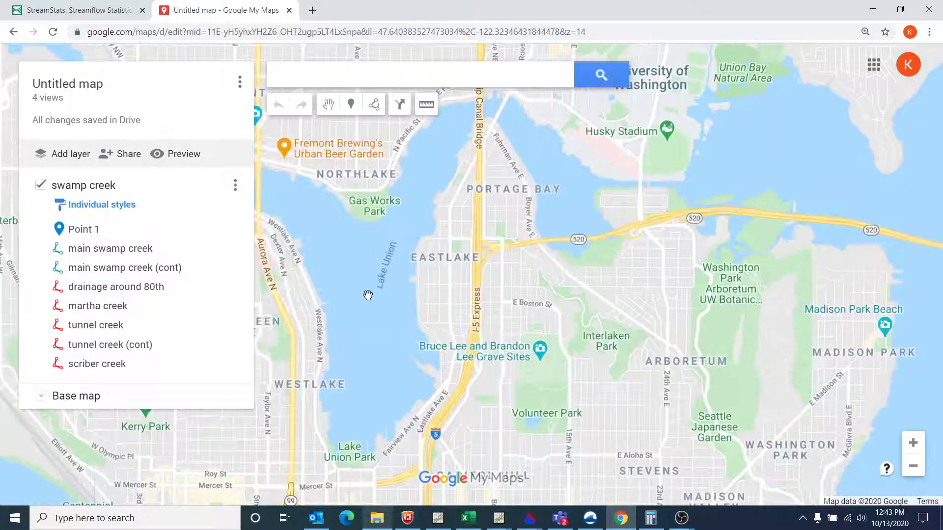
pyautogui.moveTo(370, 252); pyautogui.dragTo(639, 268)
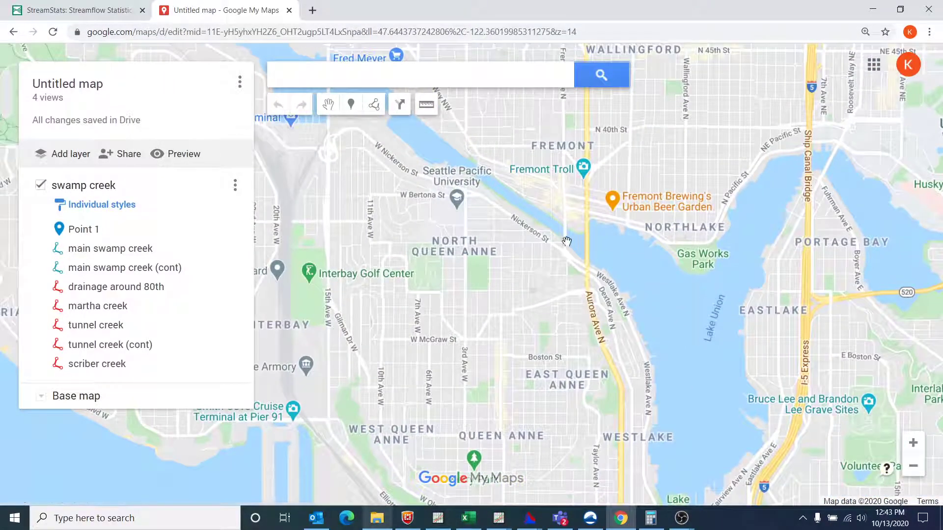
pyautogui.moveTo(415, 138); pyautogui.dragTo(624, 331)
pyautogui.moveTo(496, 221); pyautogui.dragTo(574, 302)
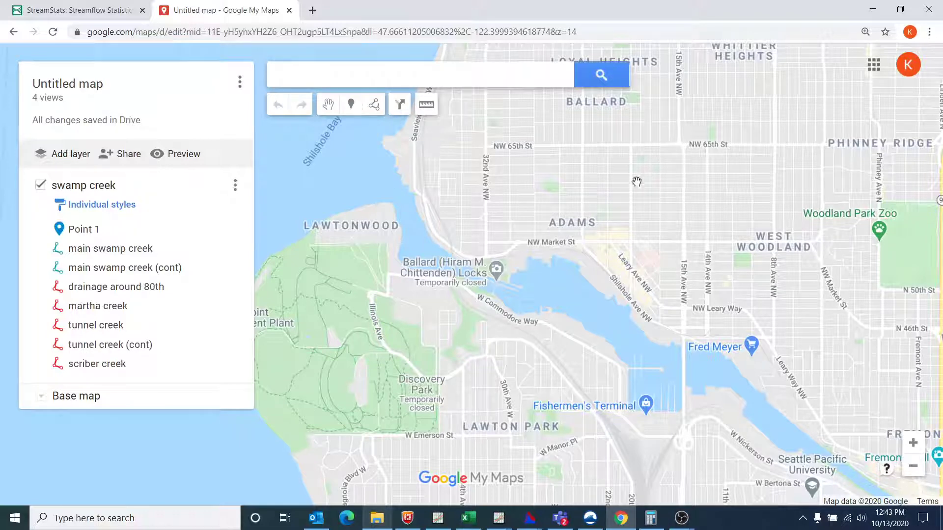
pyautogui.scroll(-2, 778, 178)
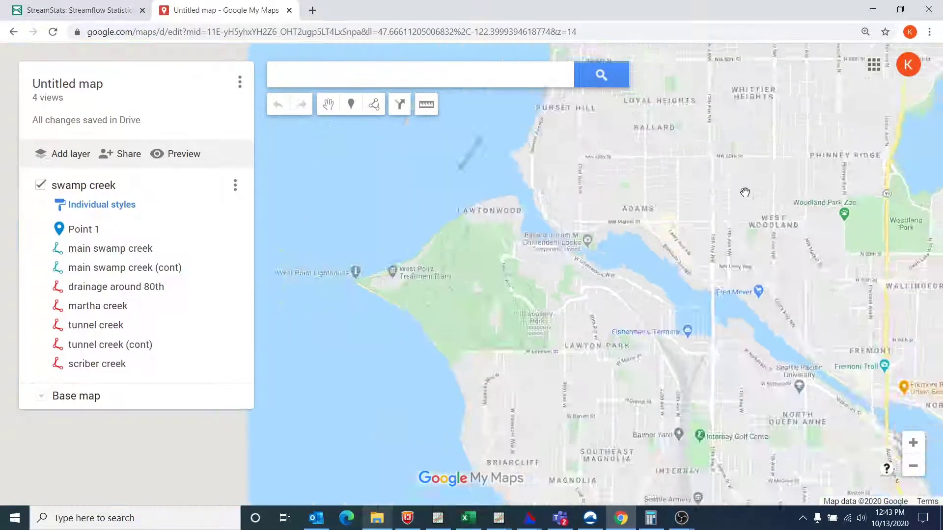
pyautogui.scroll(1, 736, 199)
pyautogui.moveTo(735, 198); pyautogui.dragTo(405, 298)
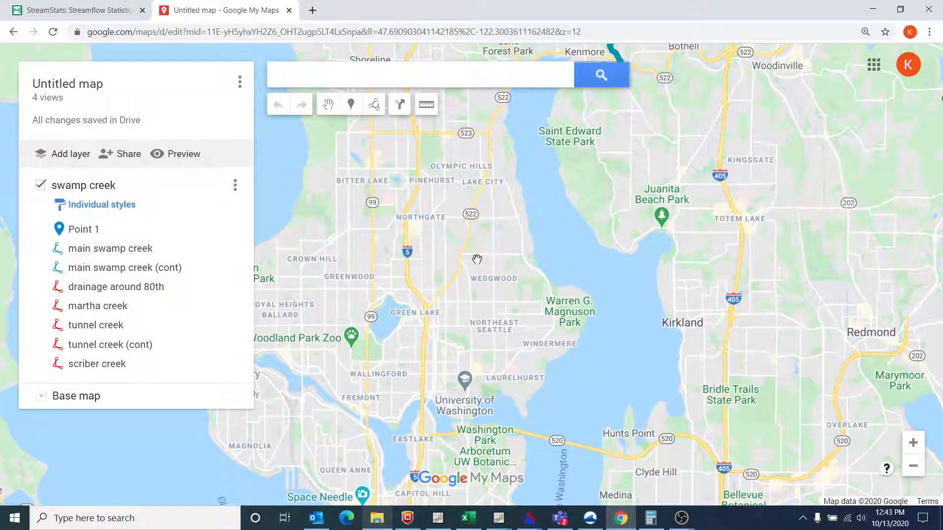
pyautogui.moveTo(637, 131); pyautogui.dragTo(442, 431)
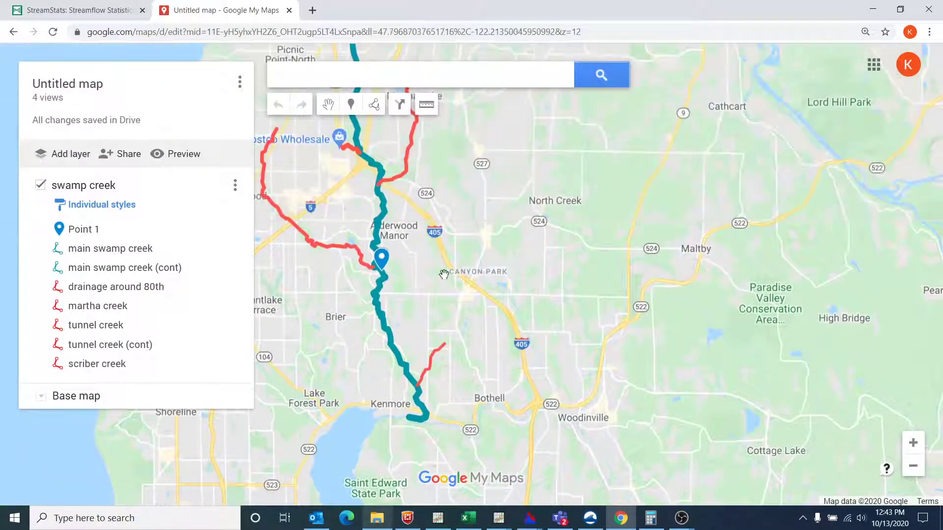
pyautogui.moveTo(439, 270); pyautogui.dragTo(441, 294)
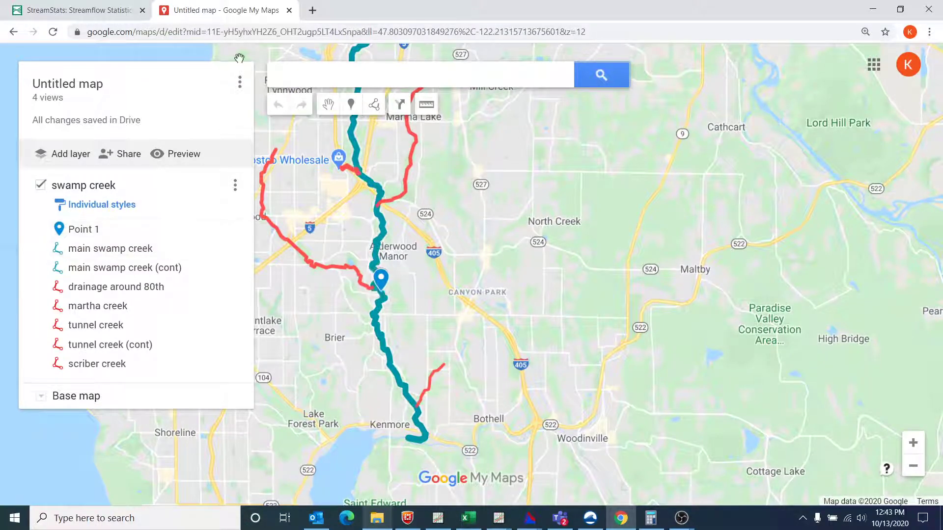
# Step: Open the StreamStats application from the USGS page and search for "kenmore, wa", choosing the city in King County
pyautogui.click(81, 10)
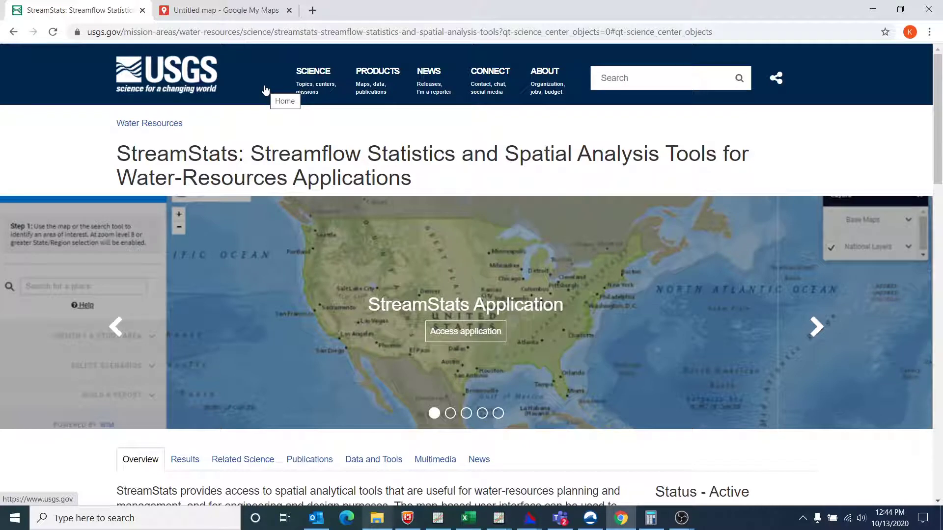
pyautogui.click(470, 336)
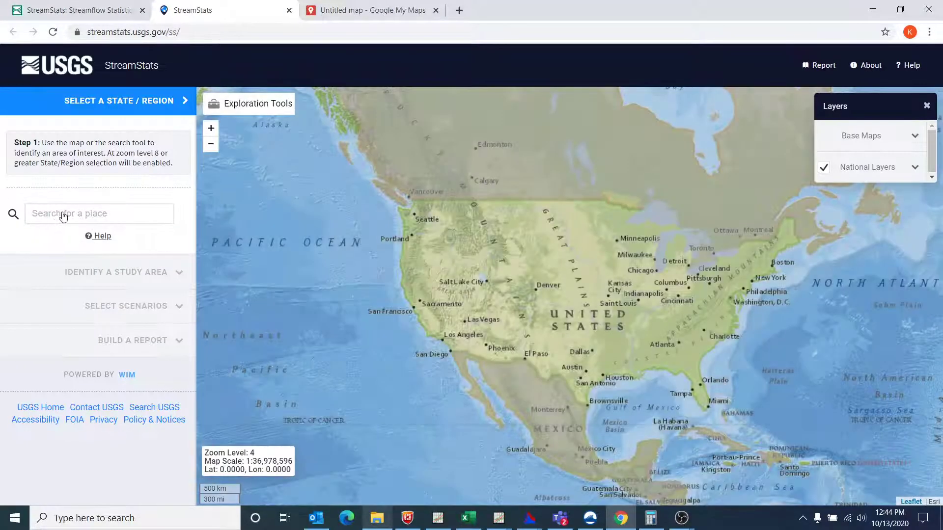
pyautogui.click(68, 214)
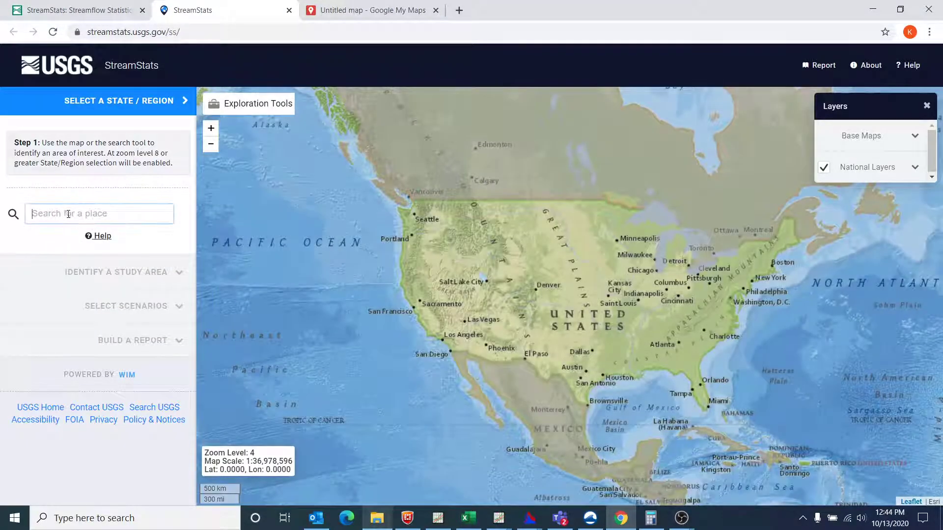
pyautogui.write('kenmore, wa')
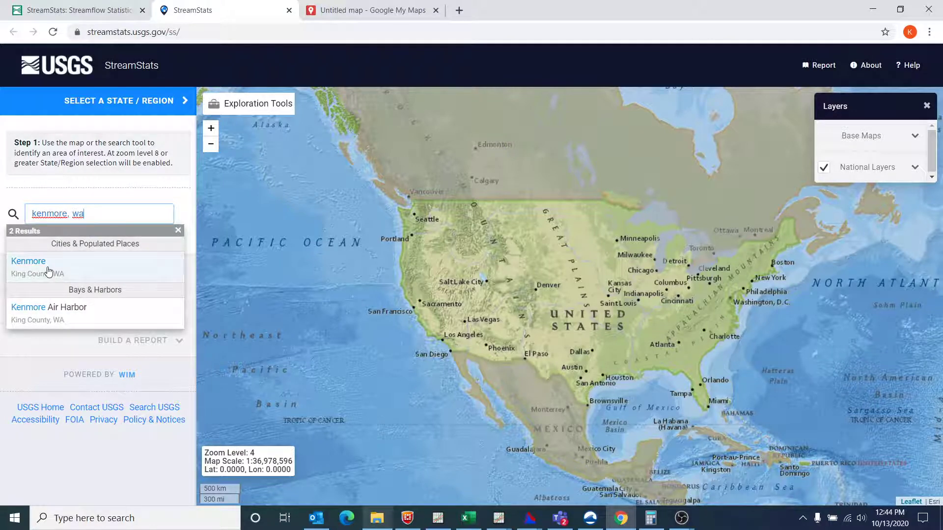
pyautogui.click(47, 270)
pyautogui.click(49, 259)
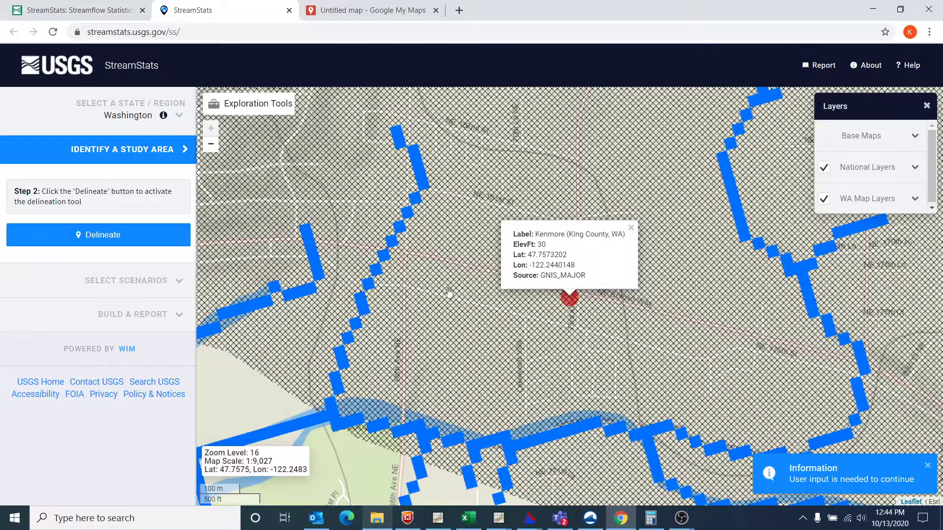
# Step: Close the Kenmore place label and delineate the basin from a stream cell on the tributary just west of 80th Ave NE, south of NE 190th St
pyautogui.scroll(-2, 447, 292)
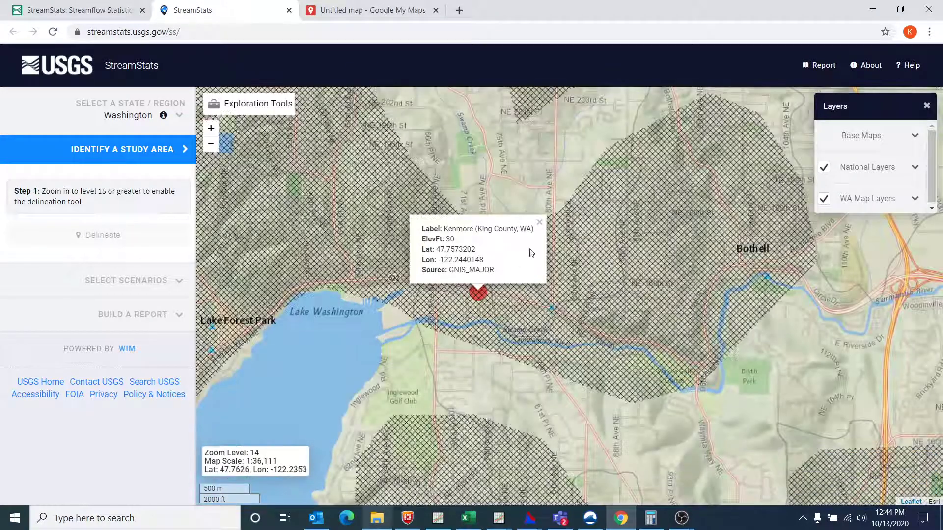
pyautogui.click(538, 225)
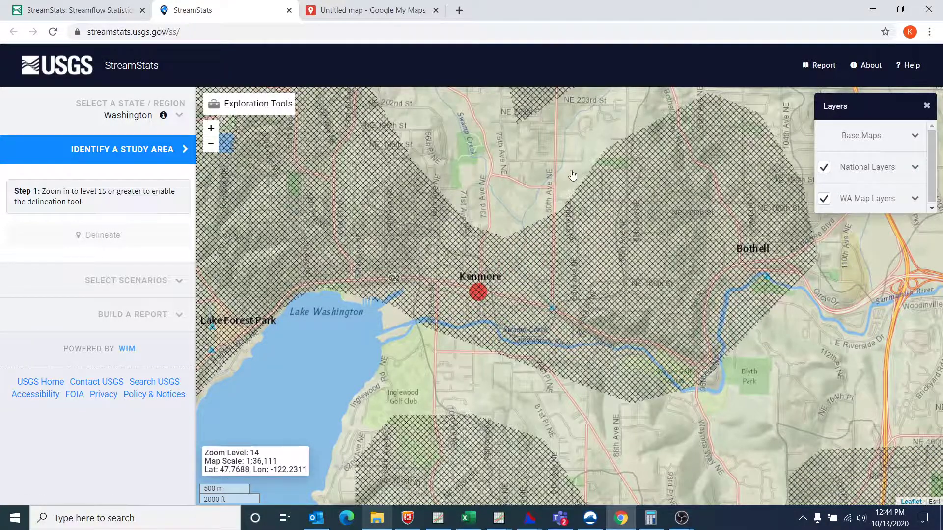
pyautogui.moveTo(570, 174); pyautogui.dragTo(422, 227)
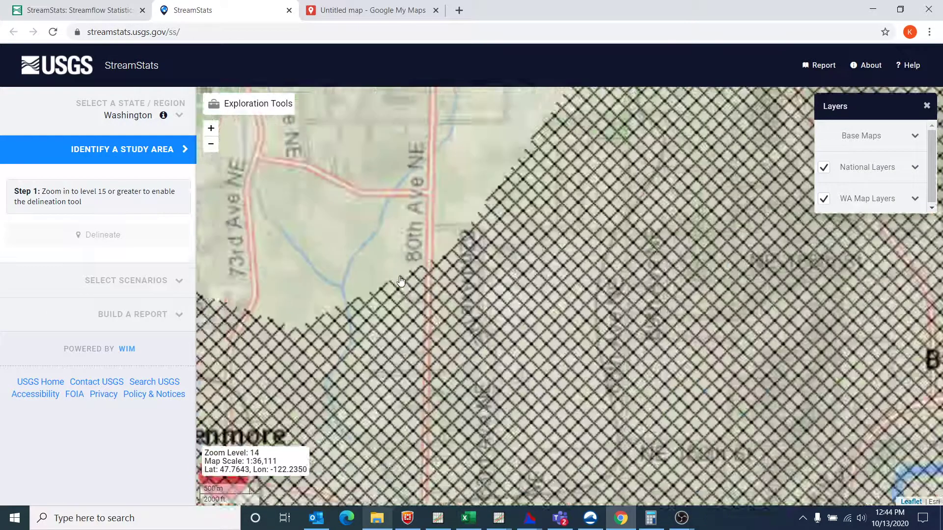
pyautogui.scroll(2, 406, 274)
pyautogui.moveTo(366, 272); pyautogui.dragTo(460, 334)
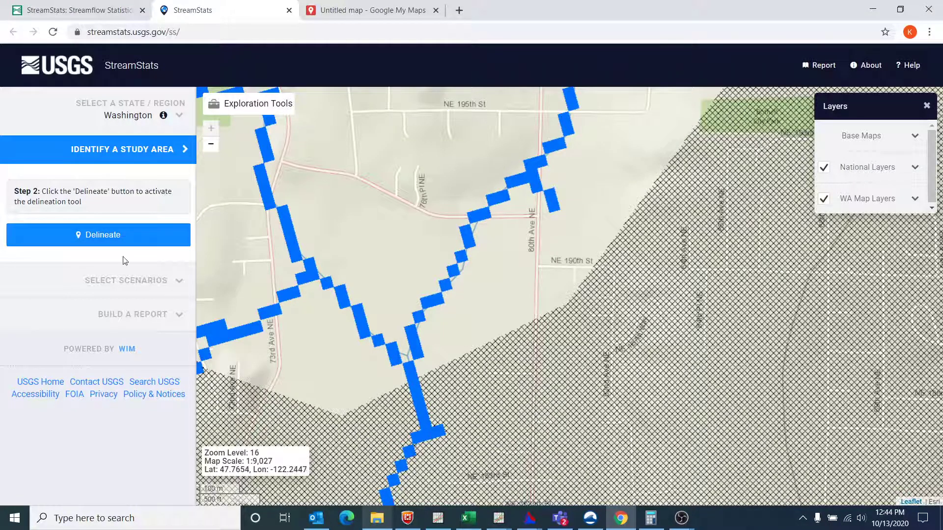
pyautogui.click(102, 235)
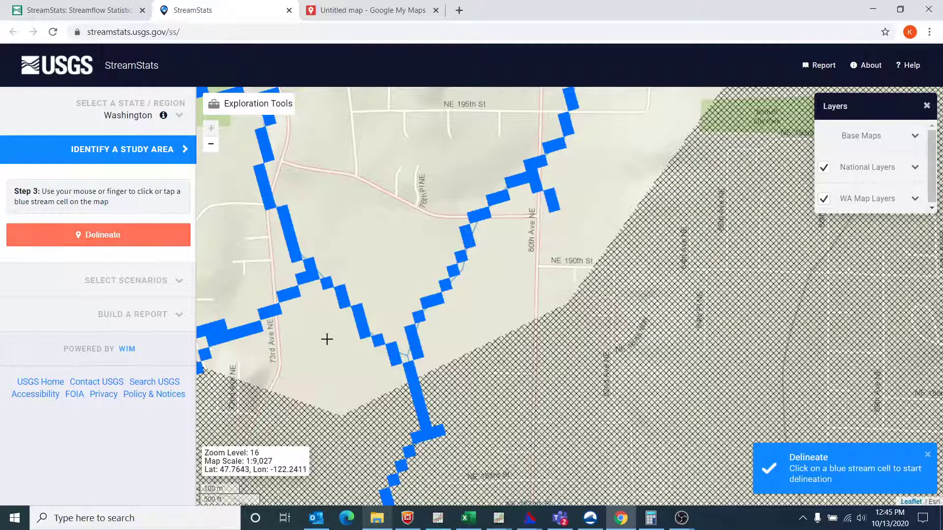
pyautogui.click(427, 300)
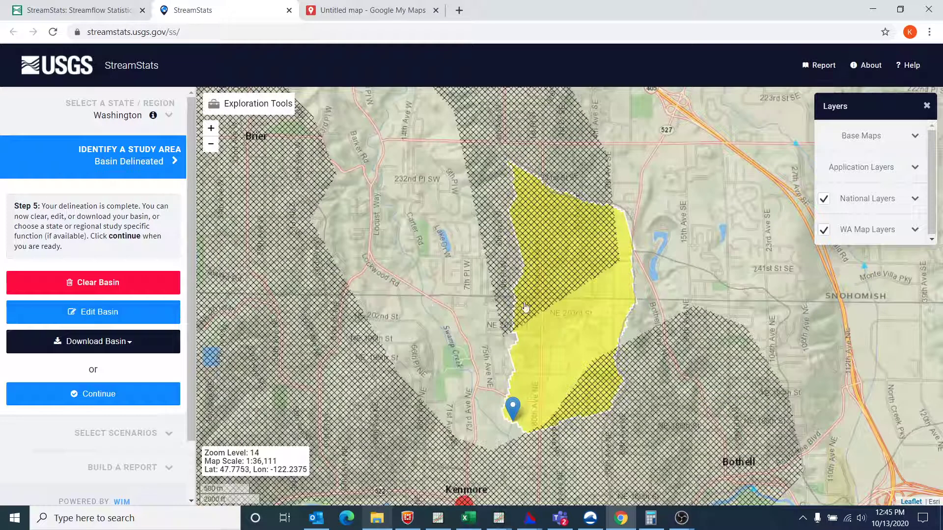
# Step: Accept the delineated basin, select the Peak-Flow Statistics scenario, and build the report with basin characteristics and scenario flows
pyautogui.moveTo(668, 246); pyautogui.dragTo(477, 240)
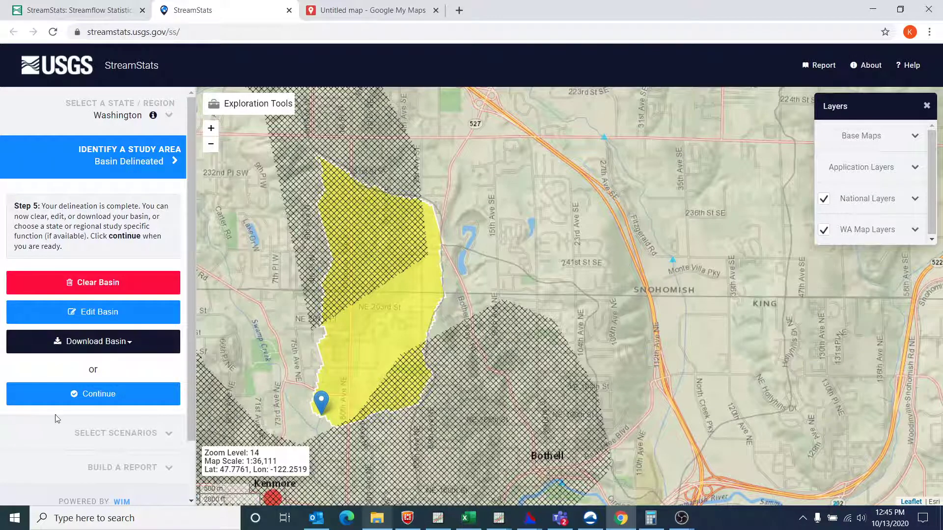
pyautogui.click(98, 395)
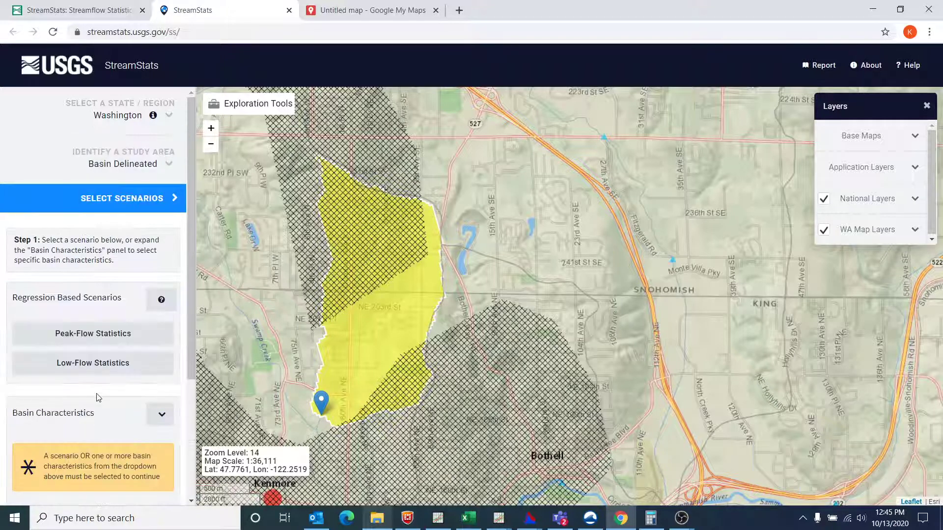
pyautogui.click(89, 338)
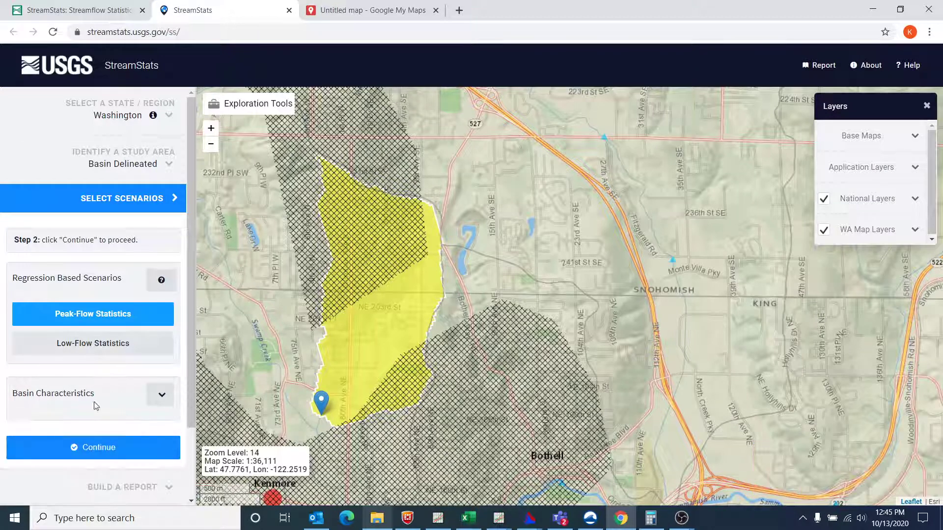
pyautogui.click(93, 447)
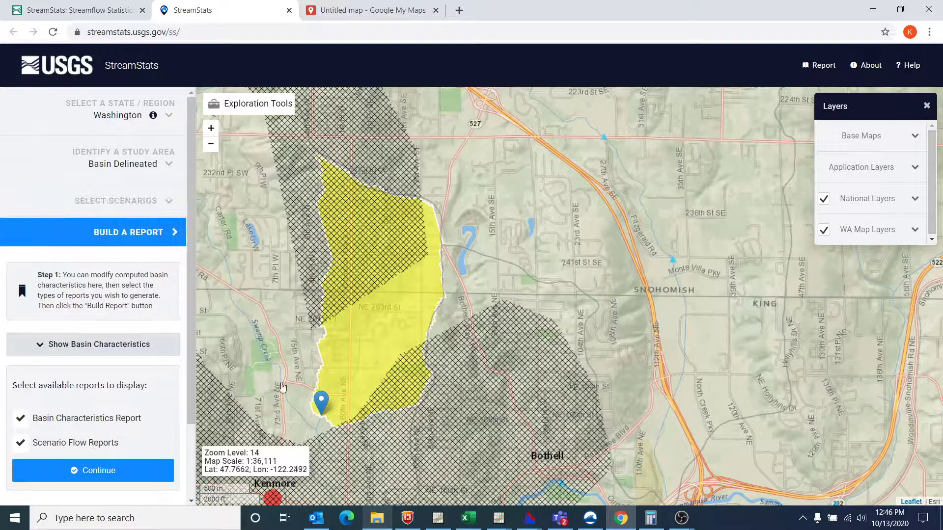
pyautogui.click(118, 472)
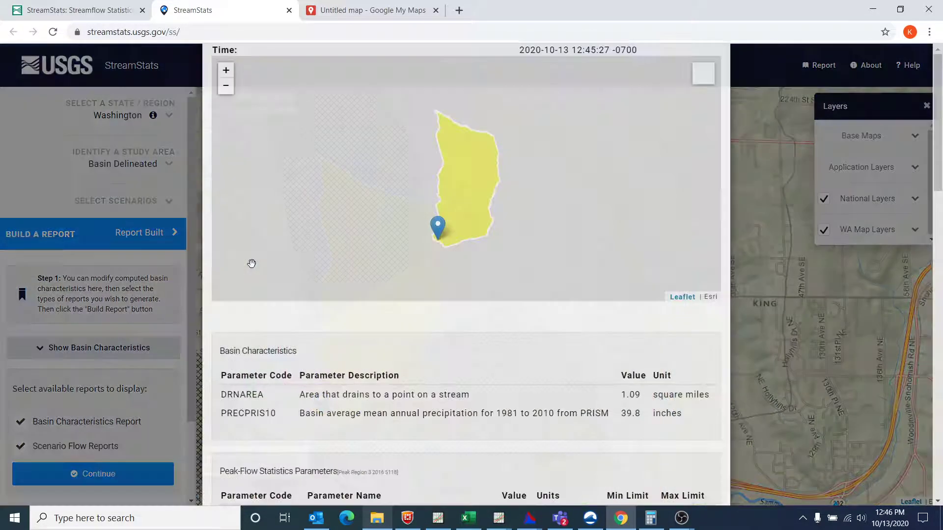
# Step: Review the tributary report's basin map, basin characteristics and peak-flow statistics table, and close the report
pyautogui.scroll(-12, 338, 285)
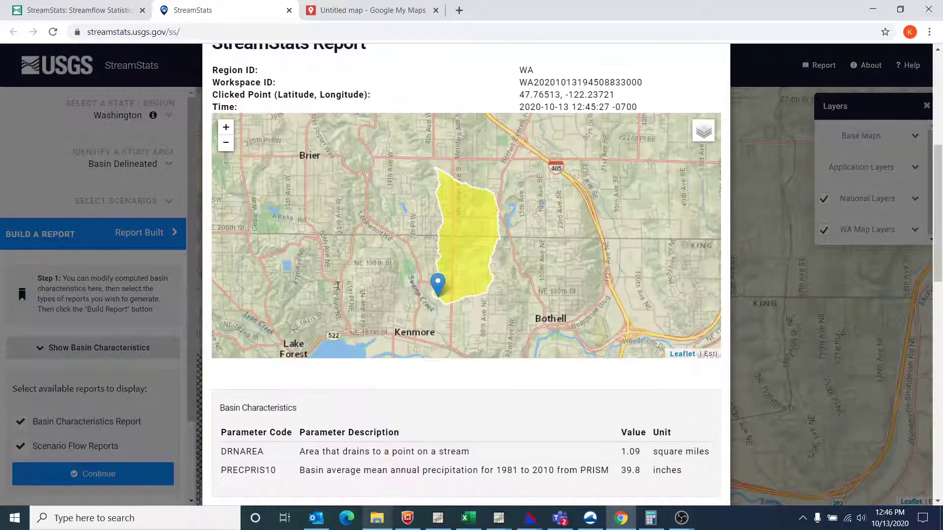
pyautogui.scroll(-1, 338, 286)
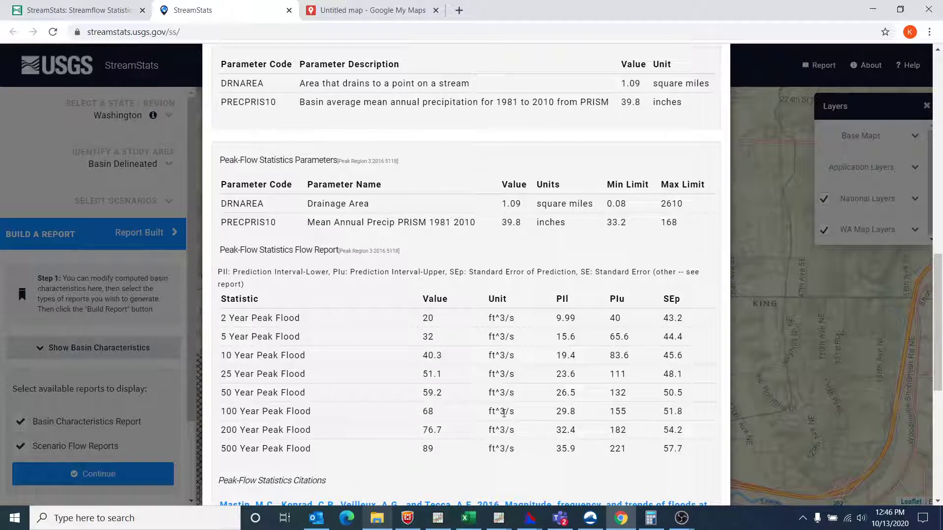
pyautogui.scroll(10, 447, 346)
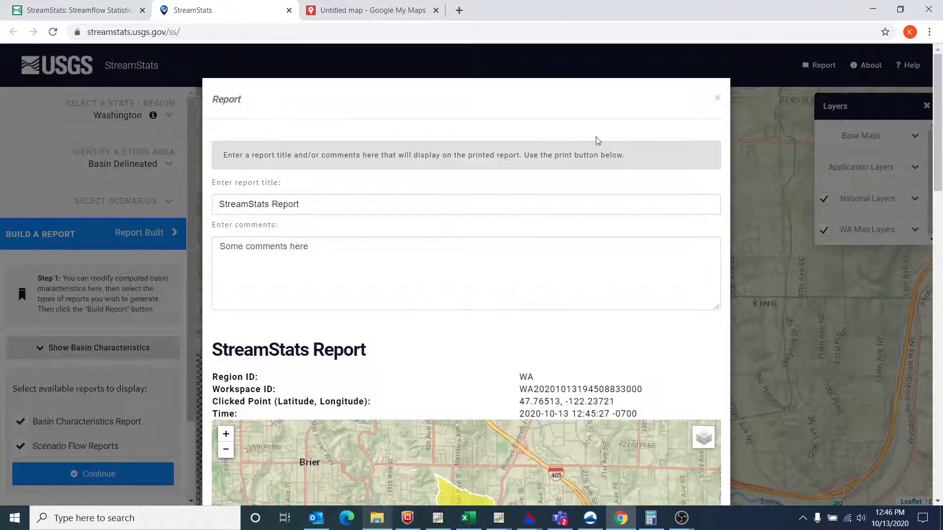
pyautogui.click(717, 98)
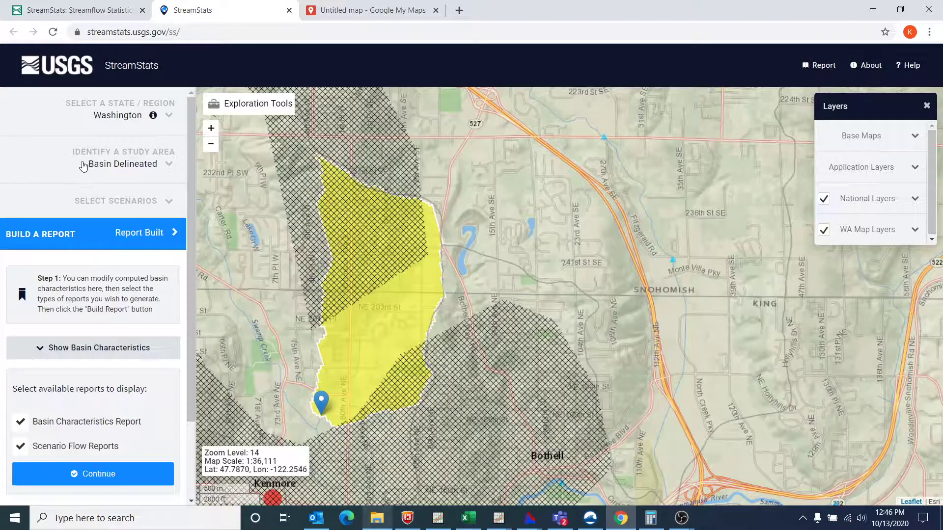
# Step: Clear the tributary's basin and locate the stream cells where it joins Swamp Creek, between 73rd Ave NE and 80th Ave NE
pyautogui.click(116, 169)
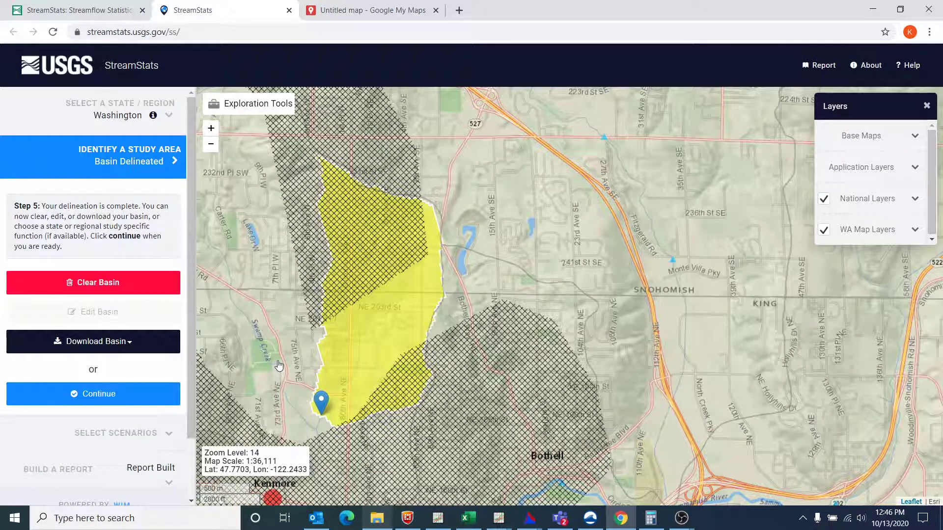
pyautogui.click(126, 296)
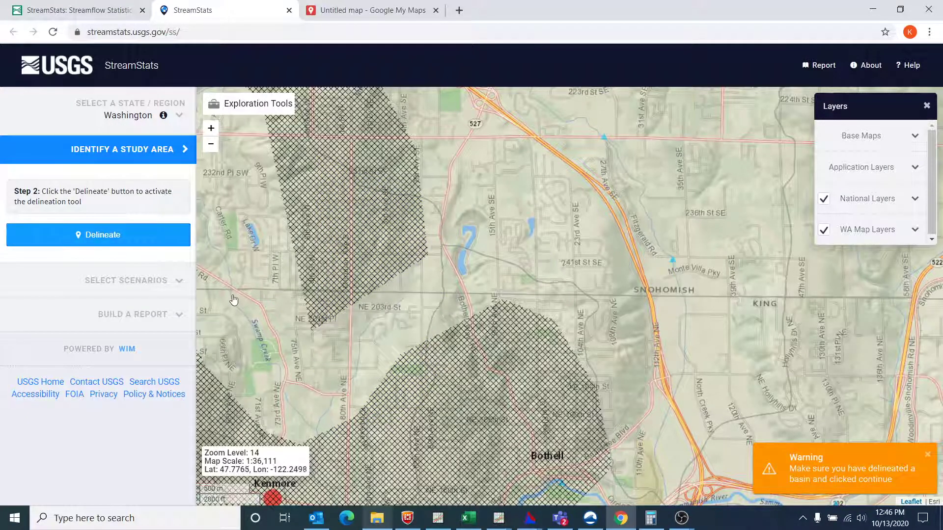
pyautogui.scroll(2, 402, 360)
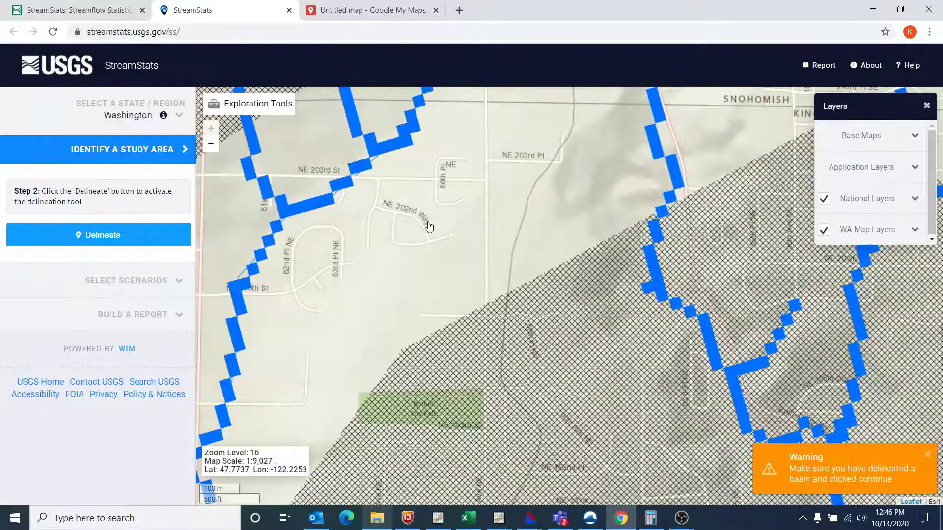
pyautogui.moveTo(402, 360); pyautogui.dragTo(274, 244)
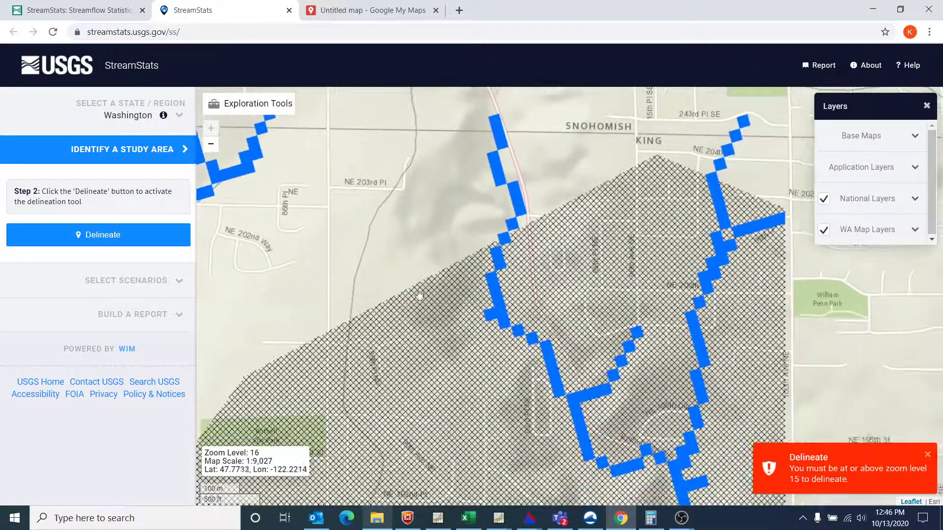
pyautogui.moveTo(375, 253); pyautogui.dragTo(637, 322)
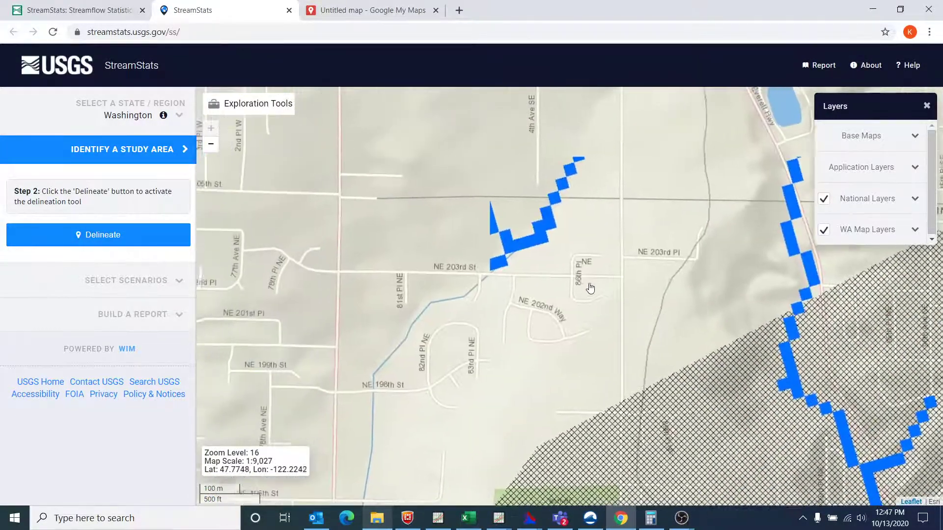
pyautogui.scroll(-2, 585, 319)
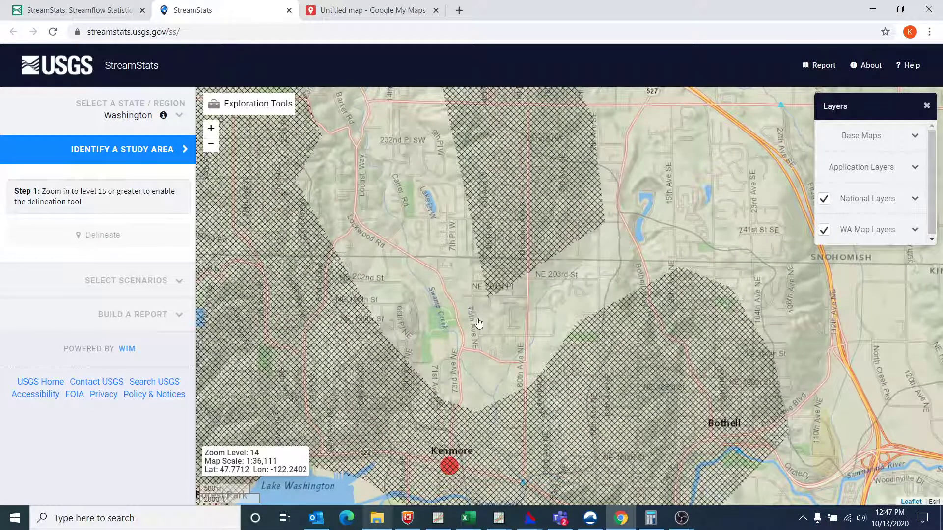
pyautogui.moveTo(483, 327); pyautogui.dragTo(511, 245)
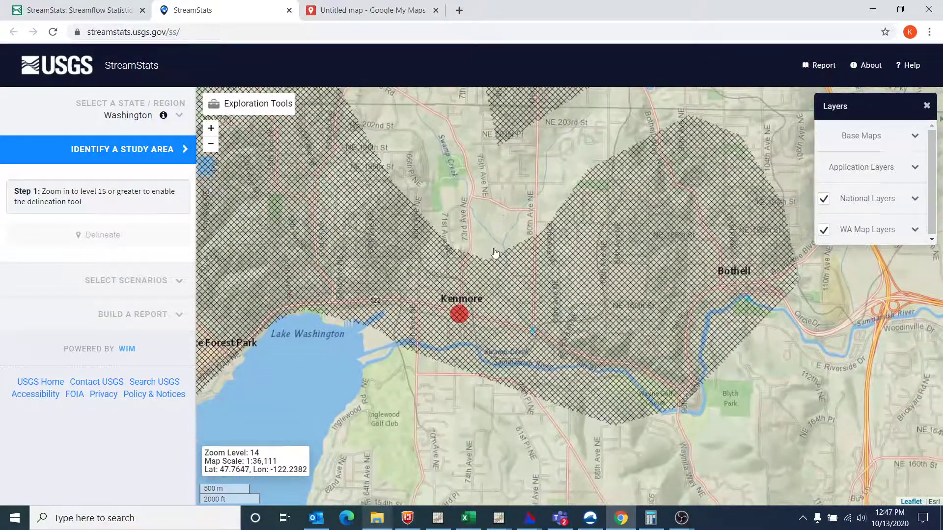
pyautogui.scroll(2, 496, 249)
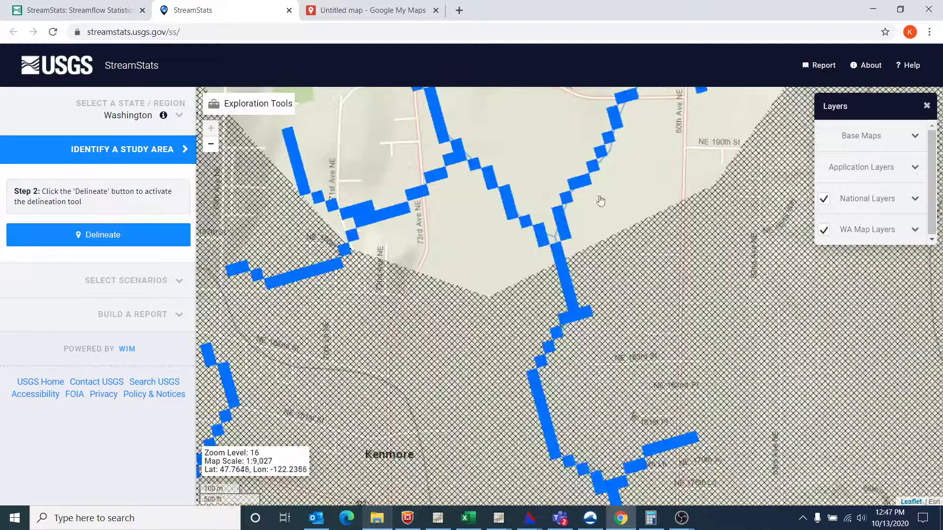
pyautogui.moveTo(599, 204); pyautogui.dragTo(540, 309)
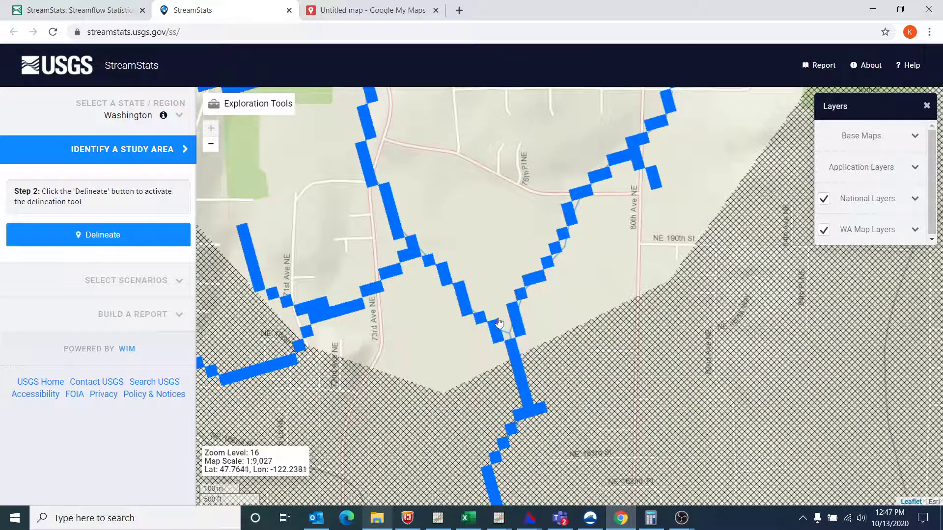
# Step: Delineate the Swamp Creek basin from a stream cell east of 73rd Ave NE, just upstream of the confluence with the tributary
pyautogui.click(101, 236)
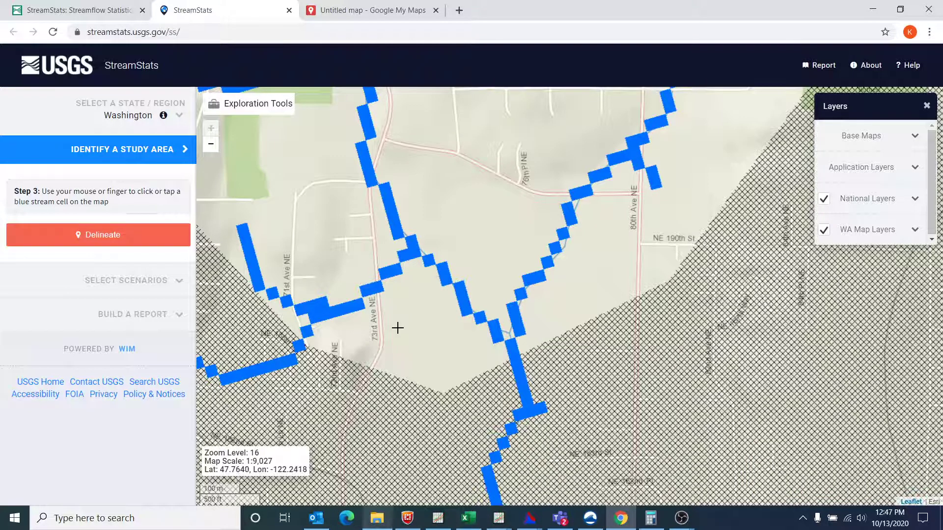
pyautogui.click(159, 242)
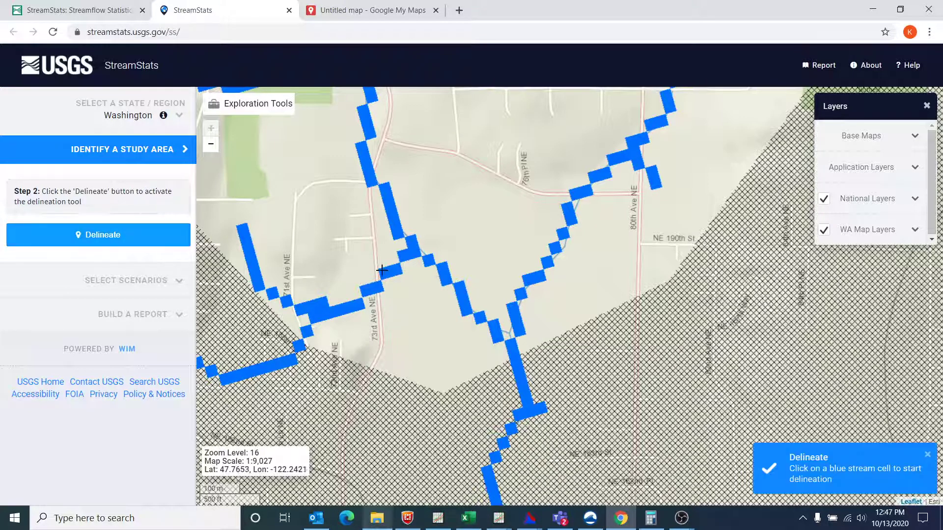
pyautogui.click(459, 291)
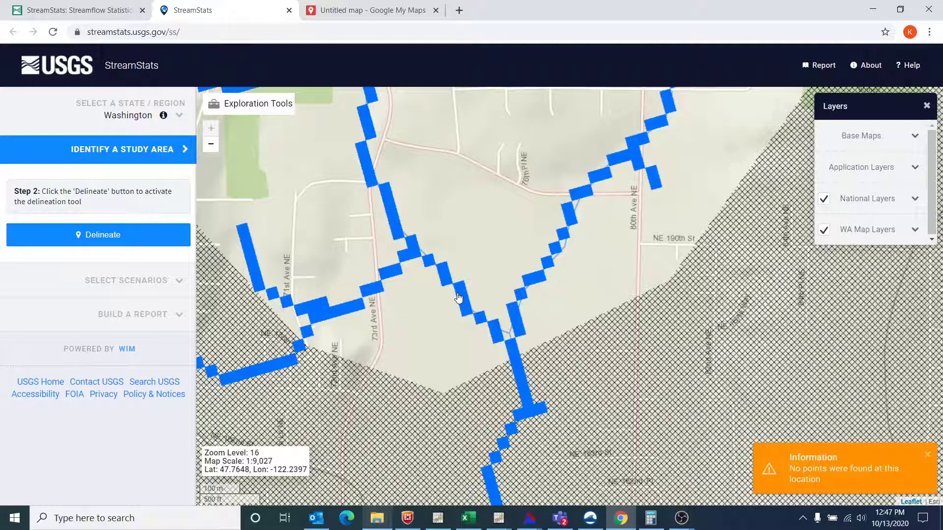
pyautogui.click(156, 245)
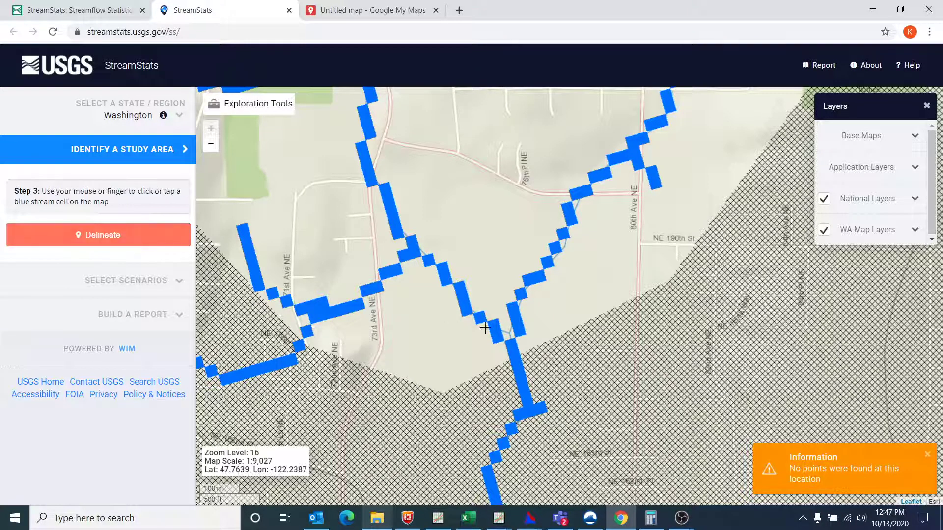
pyautogui.click(461, 290)
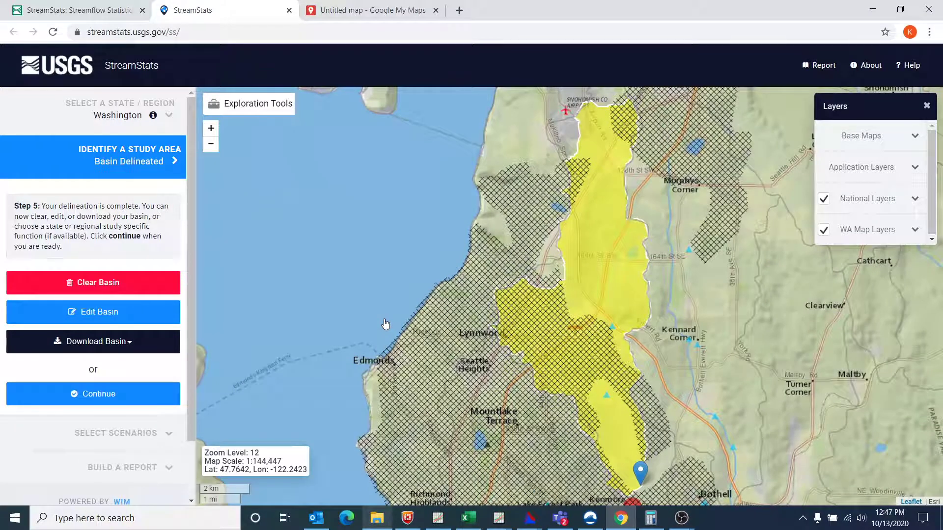
# Step: Accept the Swamp Creek basin, select the Peak-Flow Statistics scenario, and build the report with basin characteristics and scenario flows
pyautogui.moveTo(711, 256); pyautogui.dragTo(497, 255)
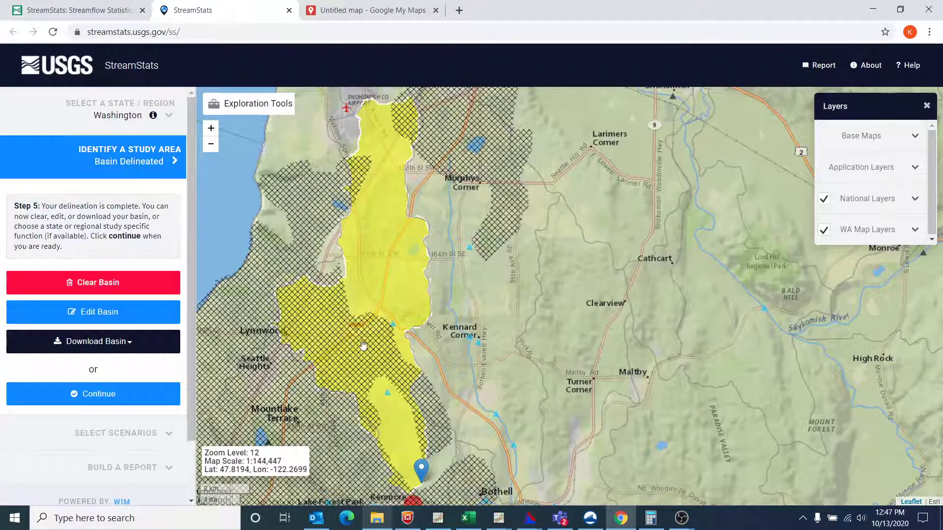
pyautogui.click(335, 355)
pyautogui.click(81, 393)
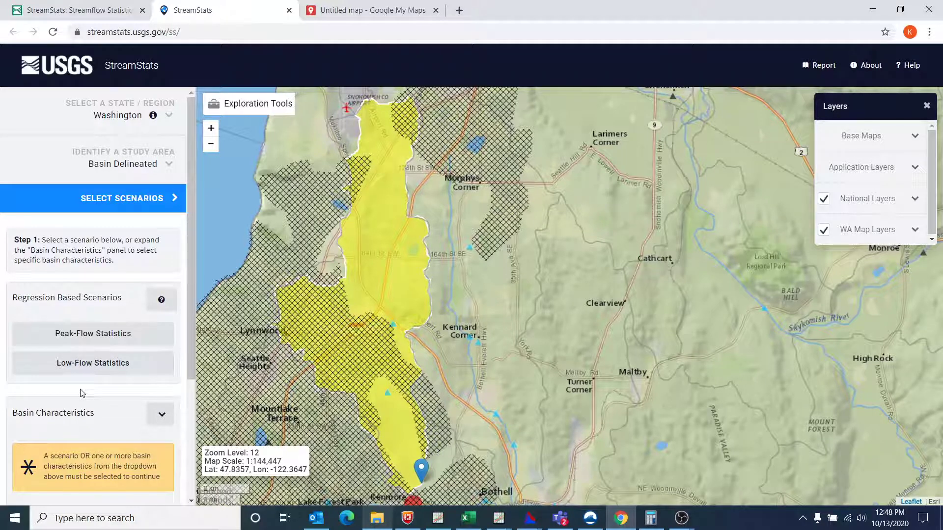
pyautogui.click(94, 336)
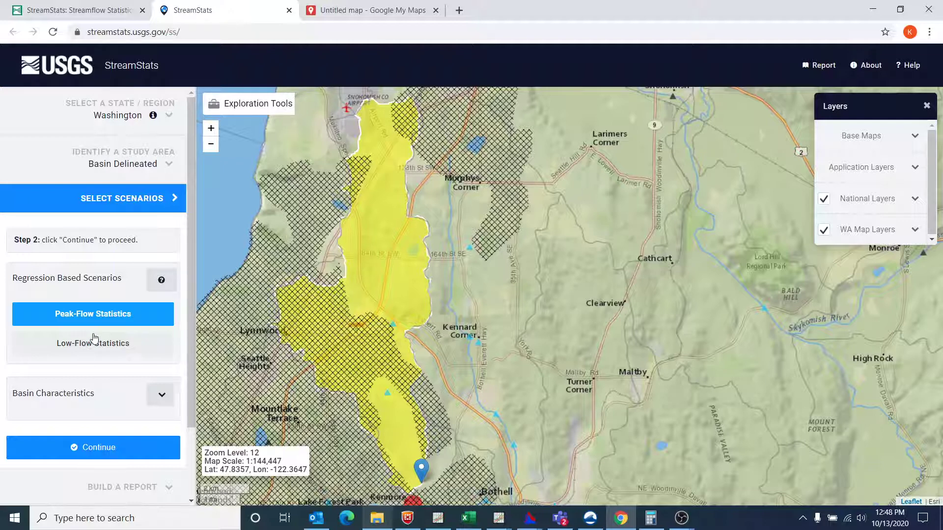
pyautogui.click(95, 338)
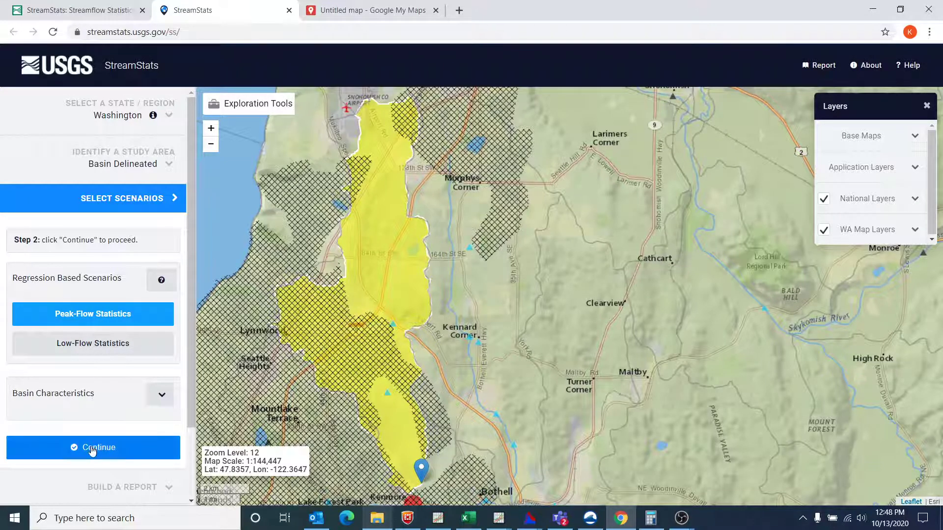
pyautogui.click(93, 315)
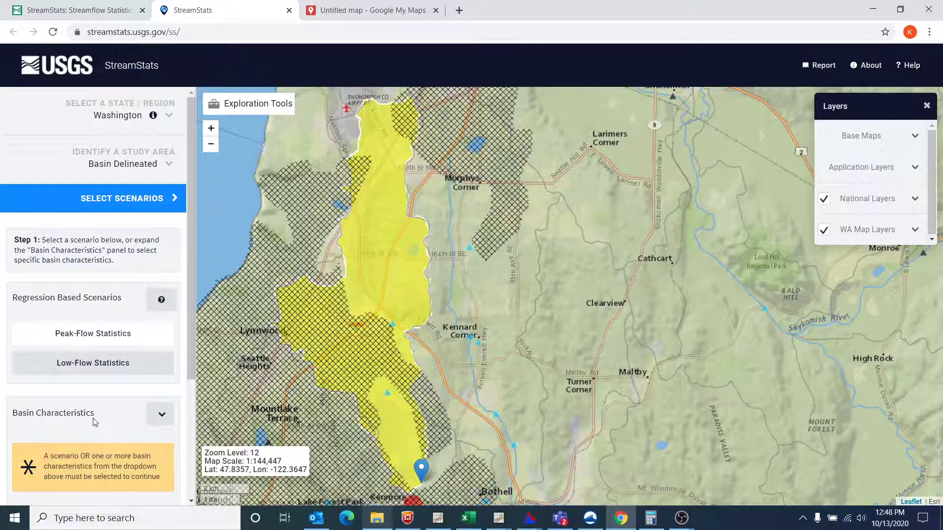
pyautogui.click(93, 333)
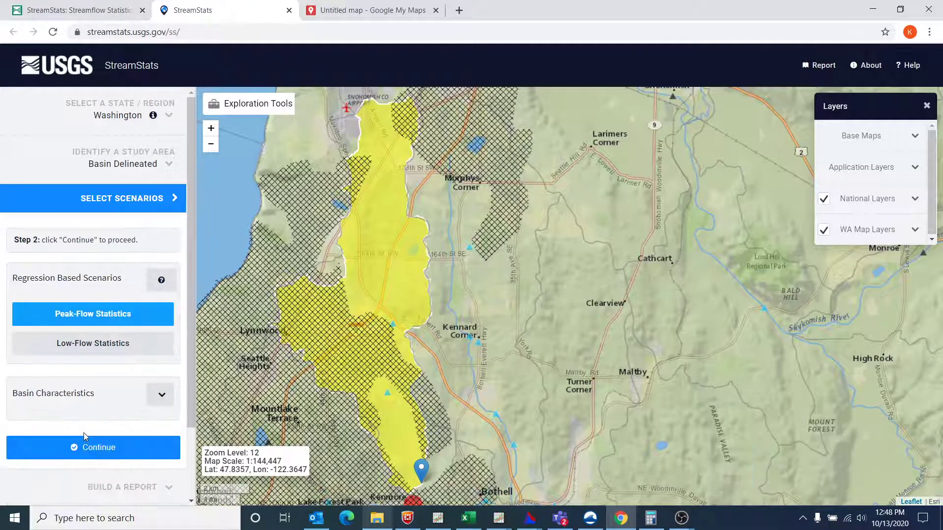
pyautogui.click(83, 447)
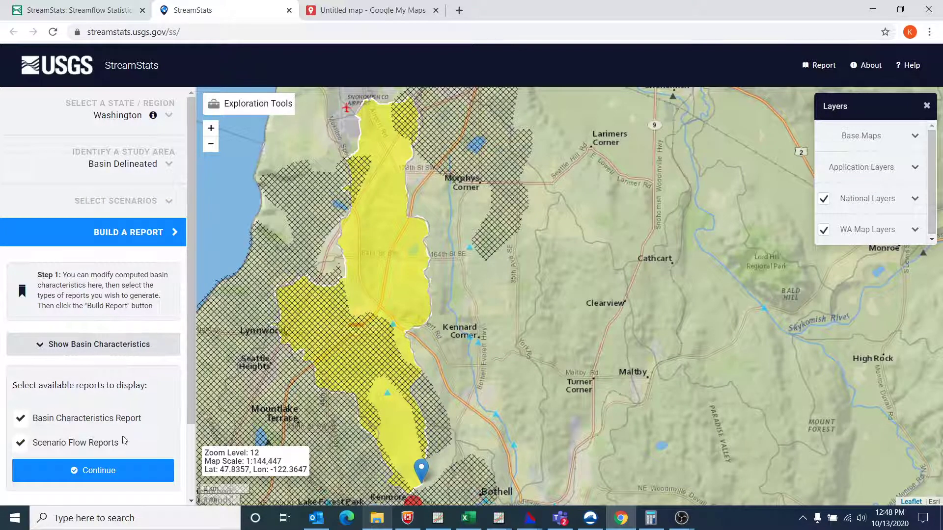
pyautogui.click(115, 469)
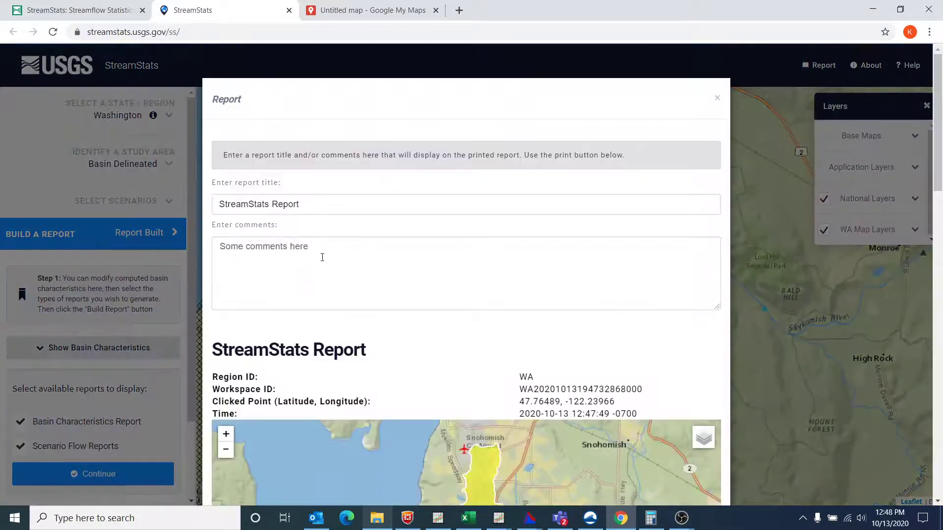
# Step: Review the Swamp Creek report's drainage area, precipitation and peak-flow values, and close the report
pyautogui.scroll(-14, 392, 272)
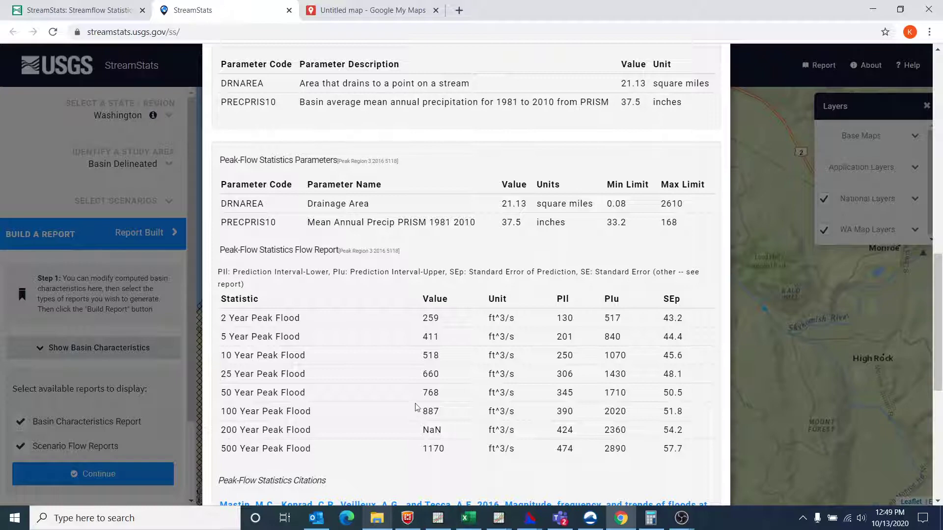
pyautogui.scroll(6, 605, 196)
pyautogui.scroll(6, 605, 196)
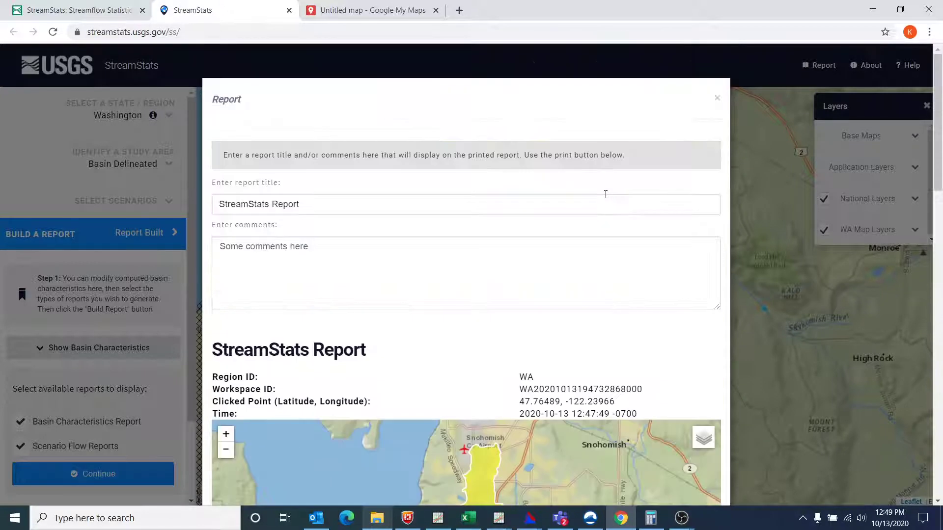
pyautogui.click(715, 98)
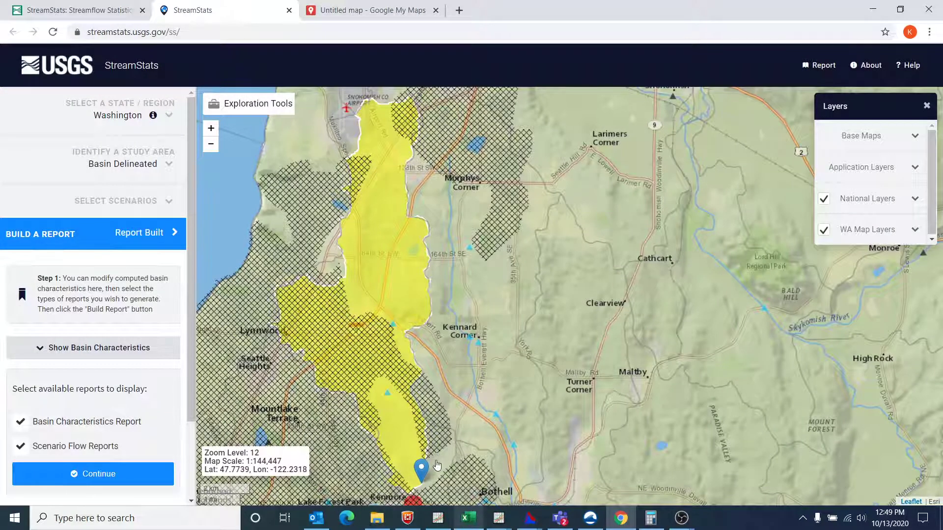
# Step: Clear the delineated Swamp Creek basin from the study area
pyautogui.moveTo(437, 465)
pyautogui.mouseDown()
pyautogui.moveTo(435, 303)
pyautogui.moveTo(411, 216)
pyautogui.mouseUp()
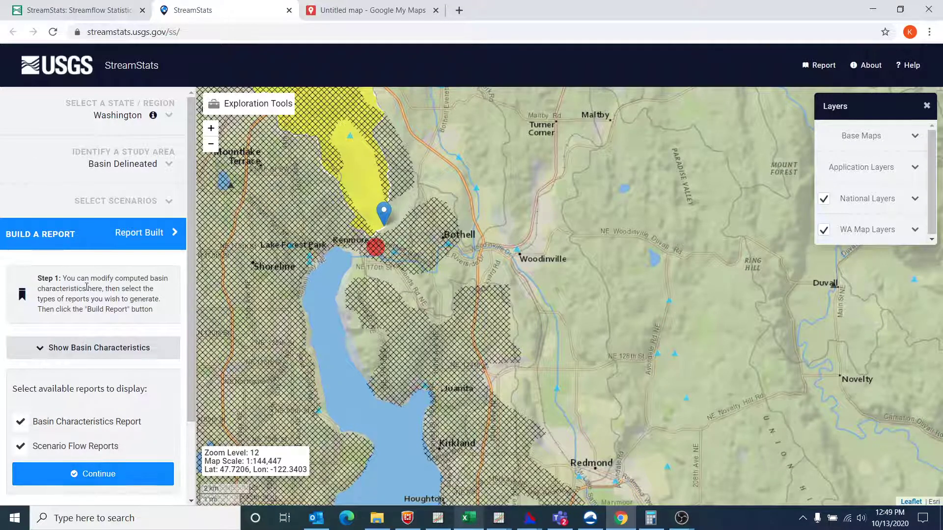
pyautogui.click(122, 163)
pyautogui.click(113, 298)
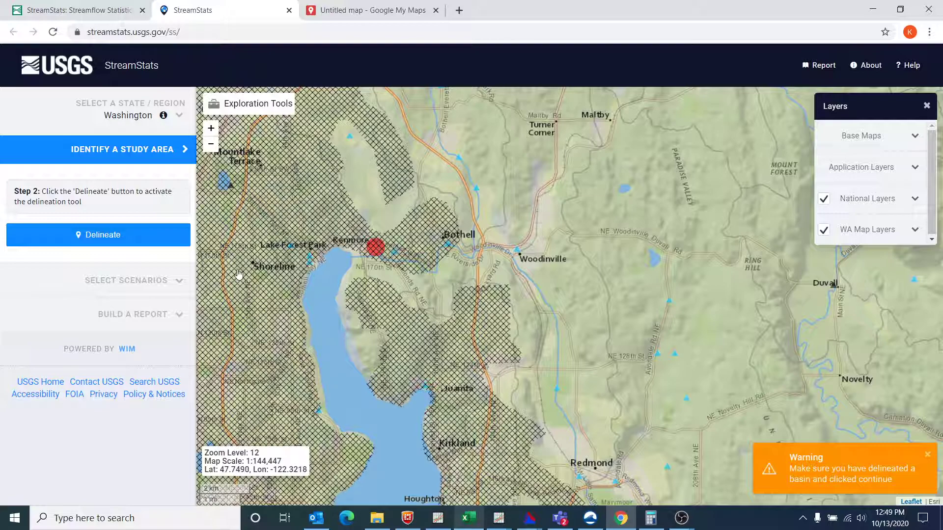
# Step: Delineate the combined Swamp Creek basin from the stream cell just downstream of the tributary confluence, inside the hatched exclusion area
pyautogui.scroll(2, 435, 246)
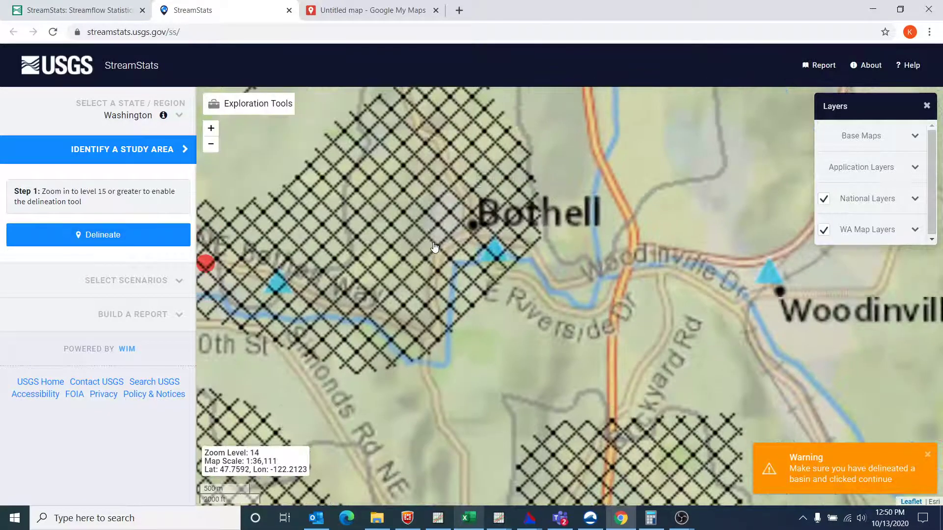
pyautogui.moveTo(332, 192); pyautogui.dragTo(600, 323)
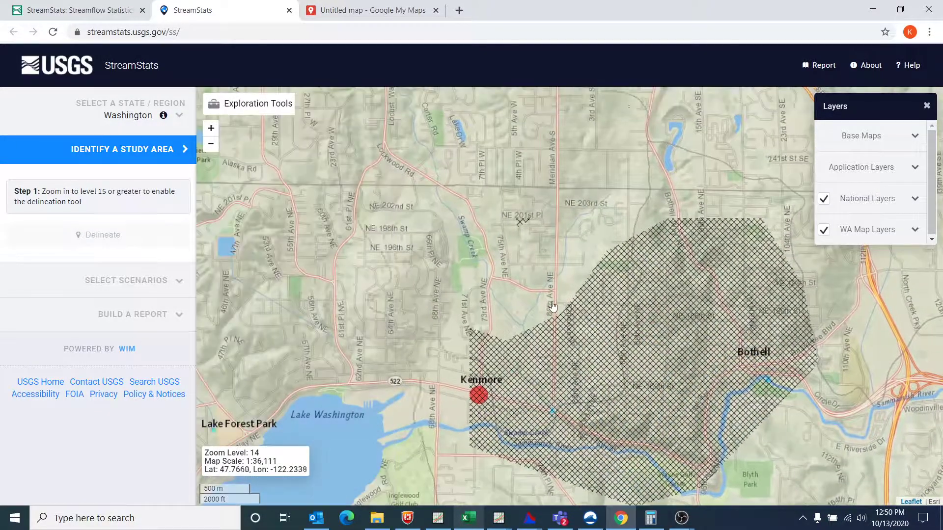
pyautogui.scroll(2, 551, 307)
pyautogui.moveTo(446, 311); pyautogui.dragTo(486, 173)
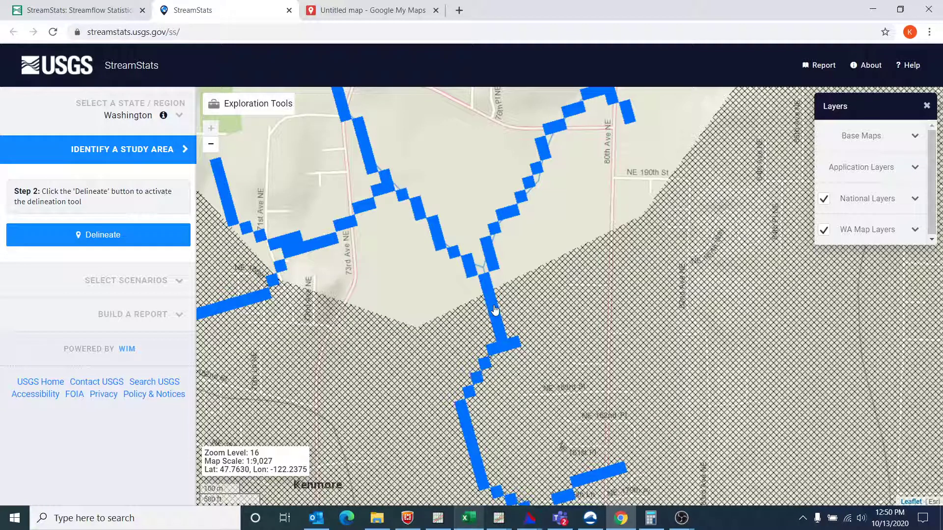
pyautogui.click(123, 237)
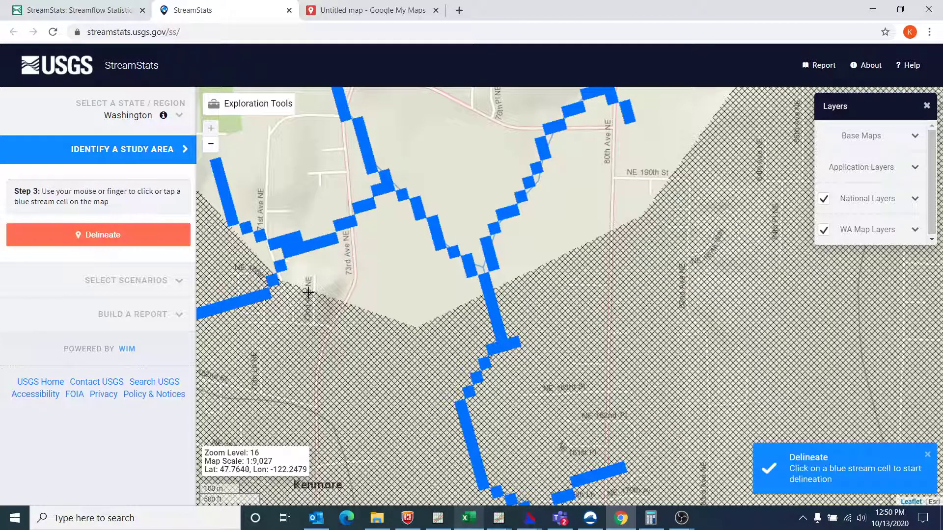
pyautogui.click(492, 303)
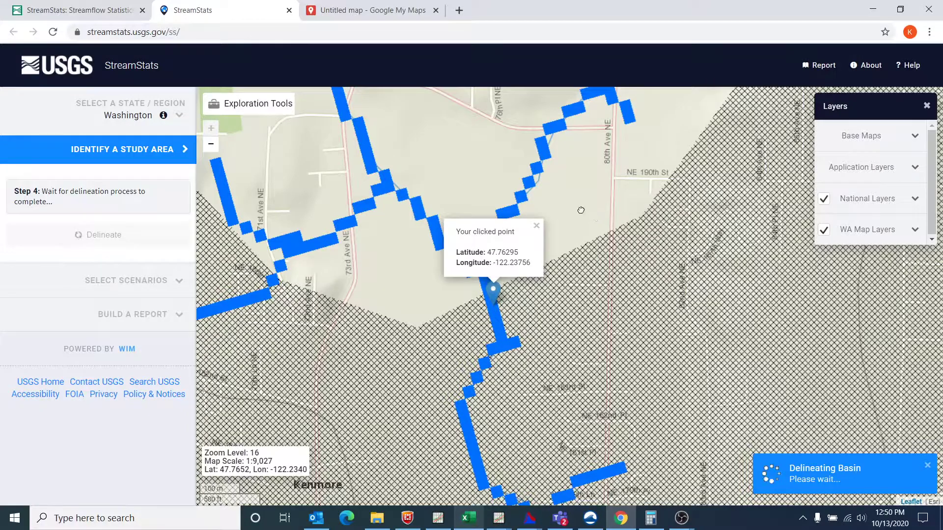
pyautogui.moveTo(573, 217)
pyautogui.mouseDown()
pyautogui.moveTo(517, 221)
pyautogui.moveTo(513, 233)
pyautogui.mouseUp()
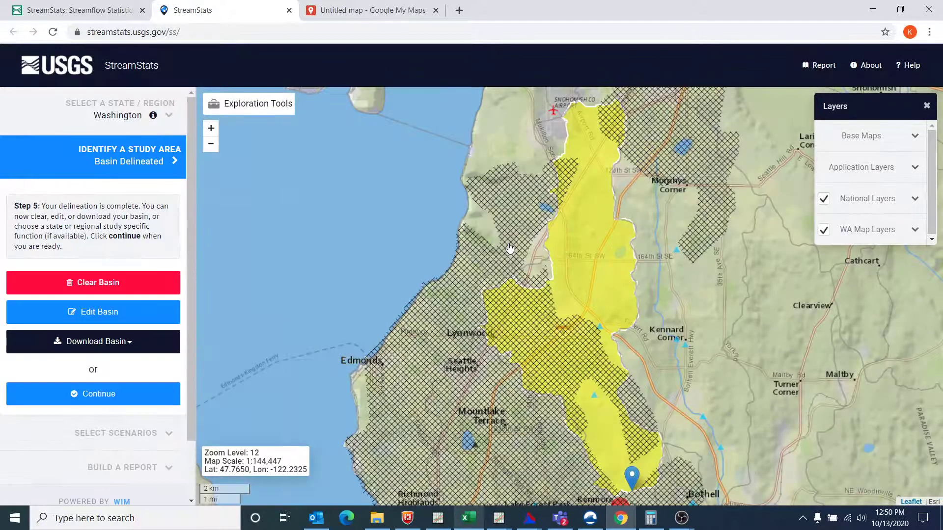
pyautogui.moveTo(629, 226); pyautogui.dragTo(507, 225)
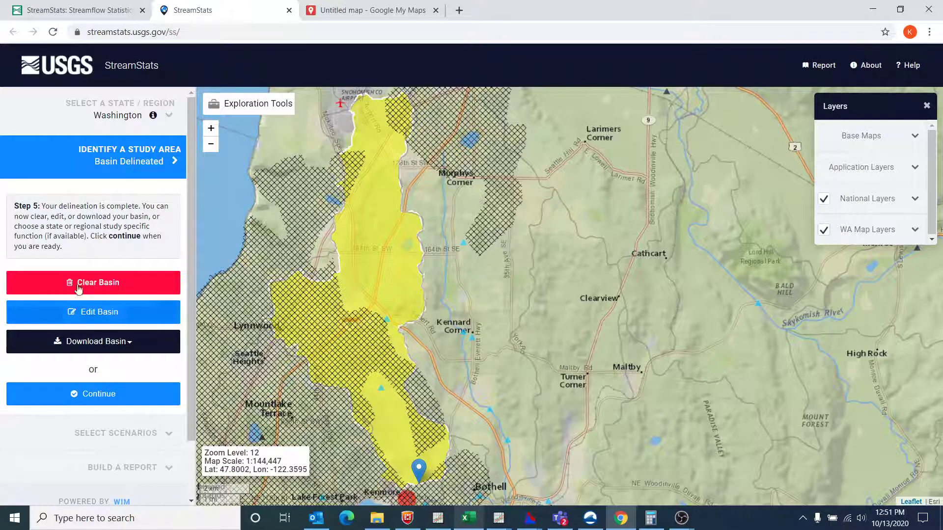
# Step: Accept the combined basin, select the Peak-Flow Statistics scenario, and build the report with basin characteristics and scenario flows
pyautogui.click(86, 396)
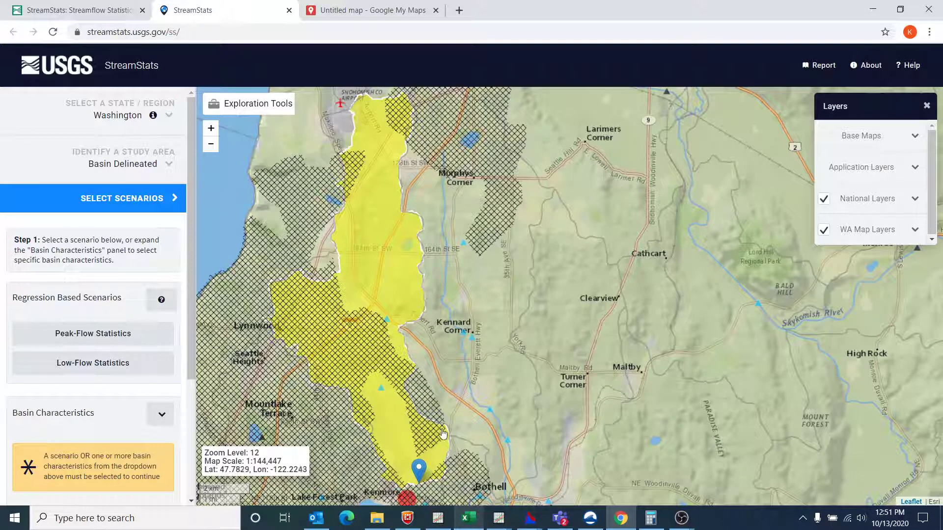
pyautogui.click(109, 338)
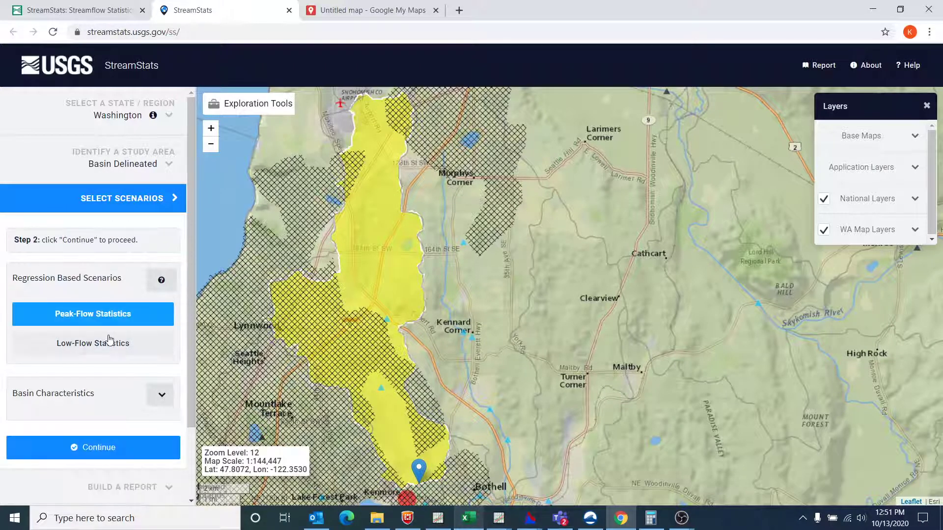
pyautogui.click(96, 448)
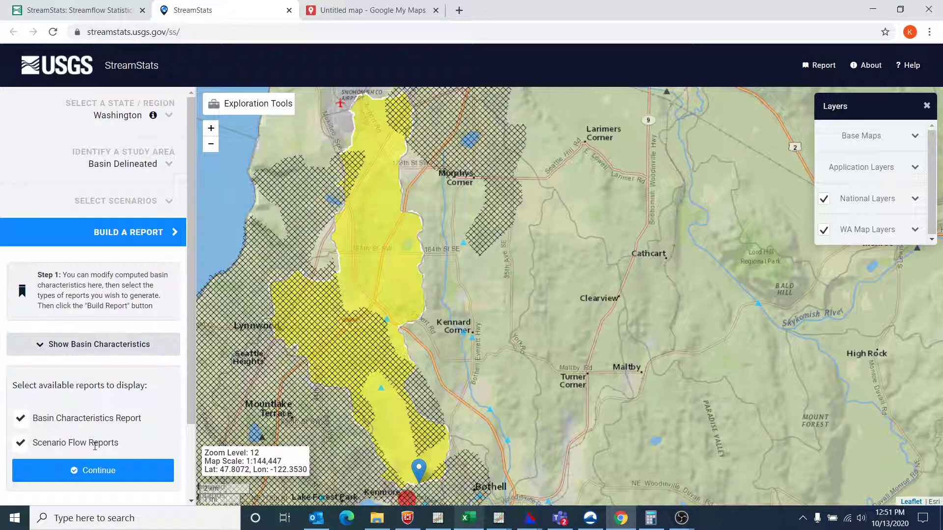
pyautogui.click(100, 475)
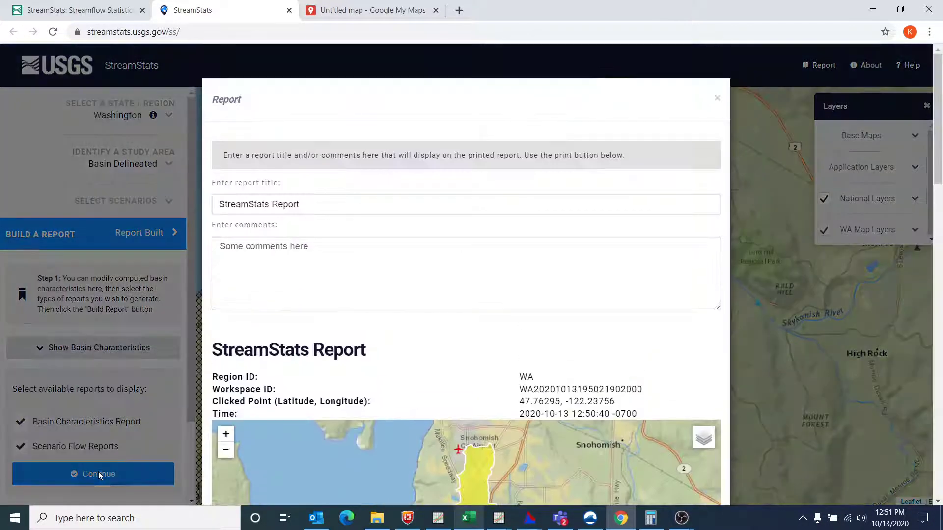
# Step: Review the combined basin's report, examining the drainage area, precipitation, general disclaimer and the 100 Year Peak Flood value
pyautogui.scroll(-10, 274, 304)
pyautogui.scroll(-2, 284, 314)
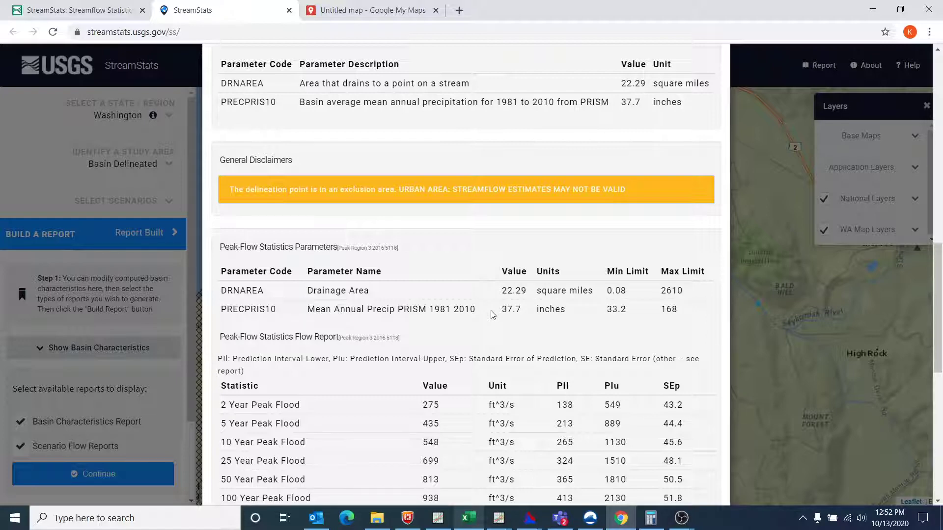
pyautogui.scroll(-2, 449, 369)
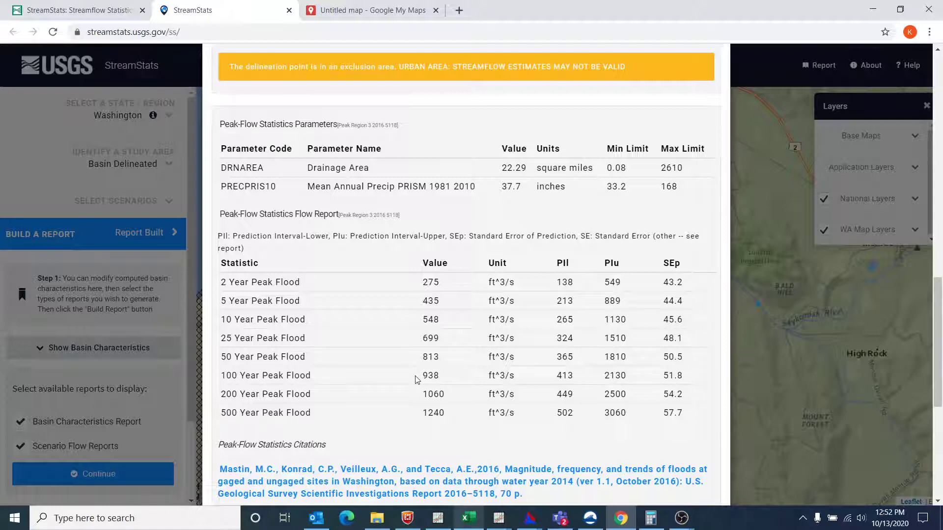
pyautogui.scroll(2, 323, 202)
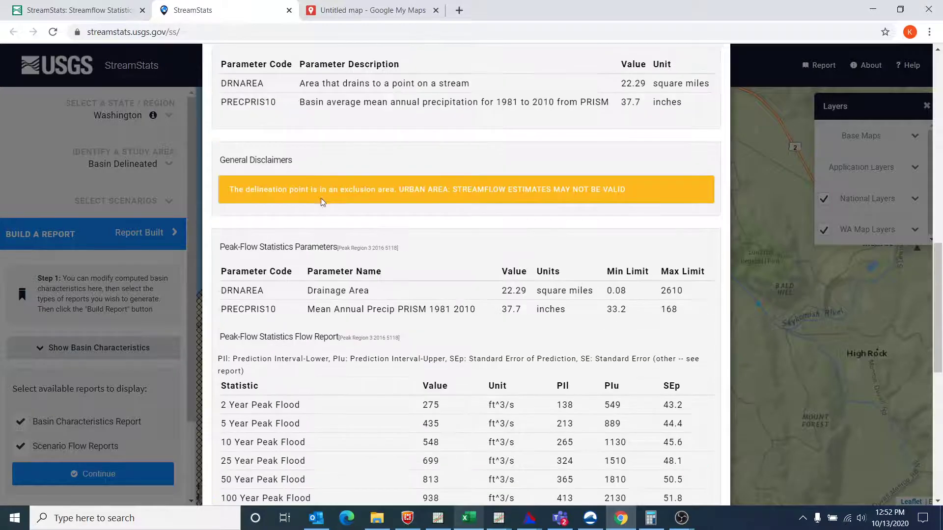
pyautogui.moveTo(229, 190); pyautogui.dragTo(636, 195)
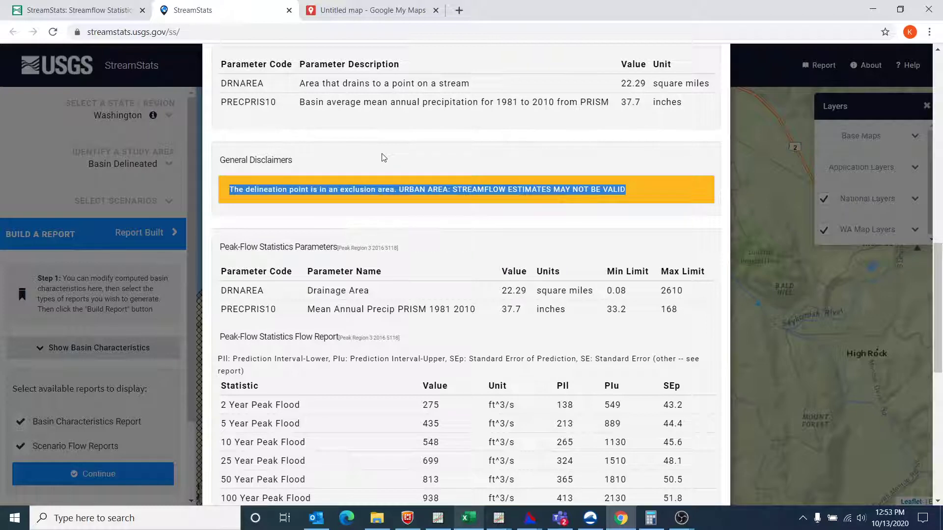
pyautogui.scroll(-1, 374, 419)
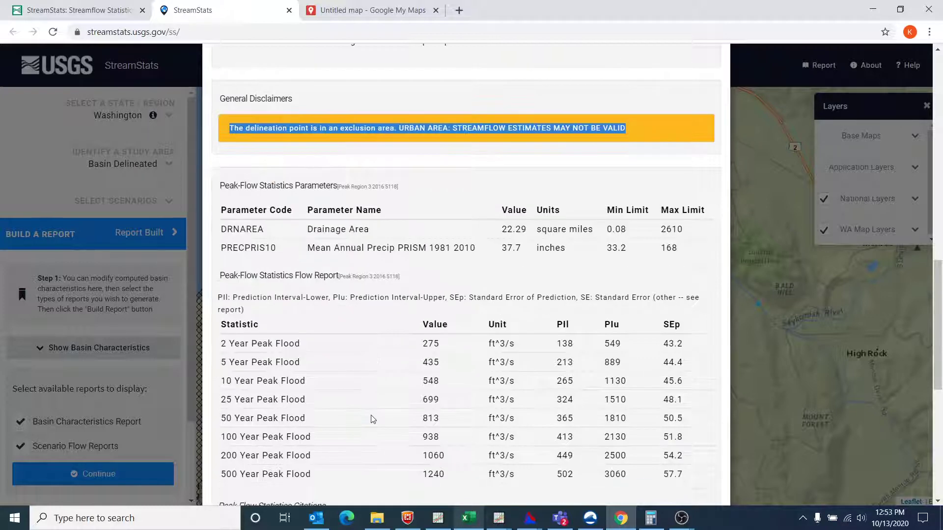
pyautogui.click(423, 436)
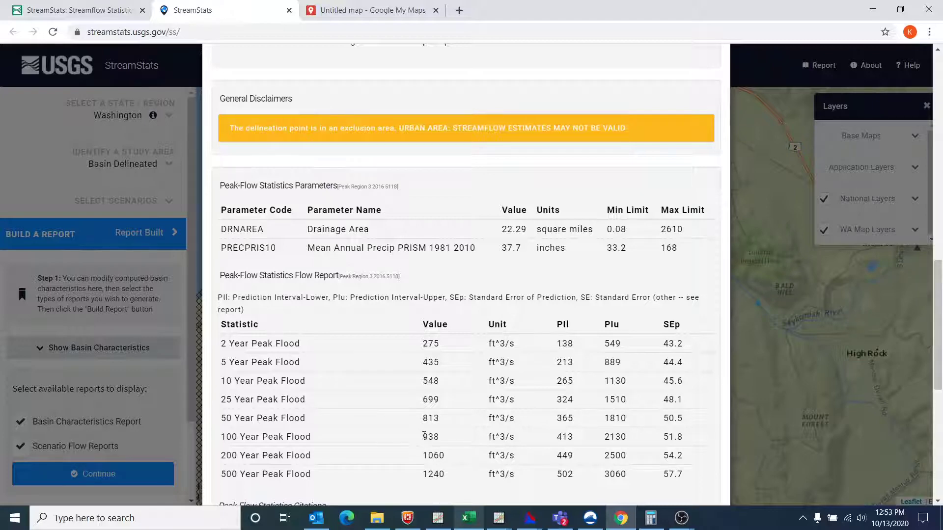
pyautogui.moveTo(423, 435); pyautogui.dragTo(445, 441)
# Step: Return to the USGS StreamStats overview page
pyautogui.click(107, 9)
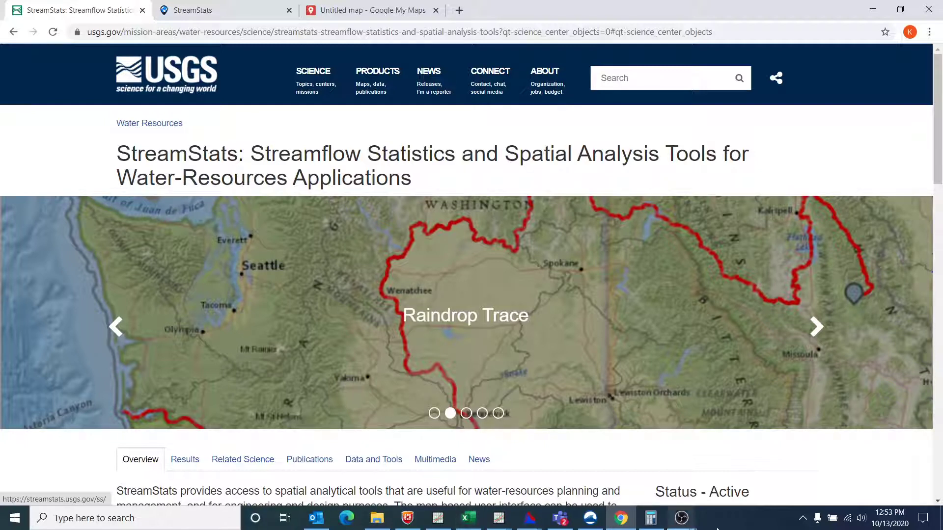
pyautogui.moveTo(683, 521)
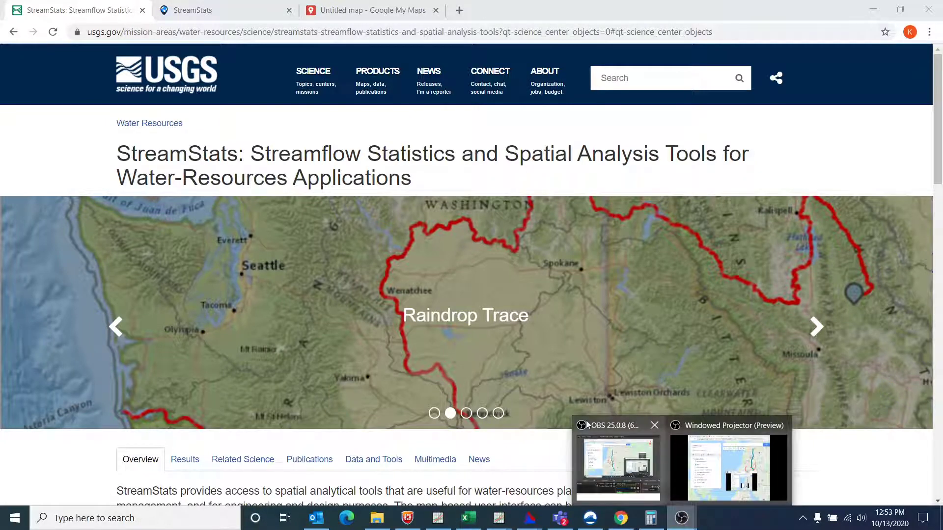